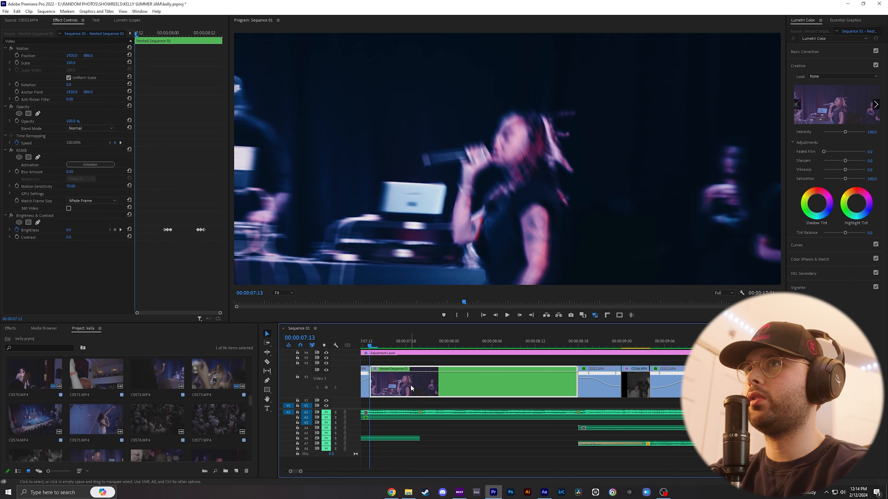
# - Review Sequence 01 from the nested singer clip through the following crowd clips to the doubled-face clip
pyautogui.doubleClick(411, 385)
pyautogui.click(372, 378)
pyautogui.click(373, 346)
pyautogui.moveTo(373, 346); pyautogui.dragTo(406, 352)
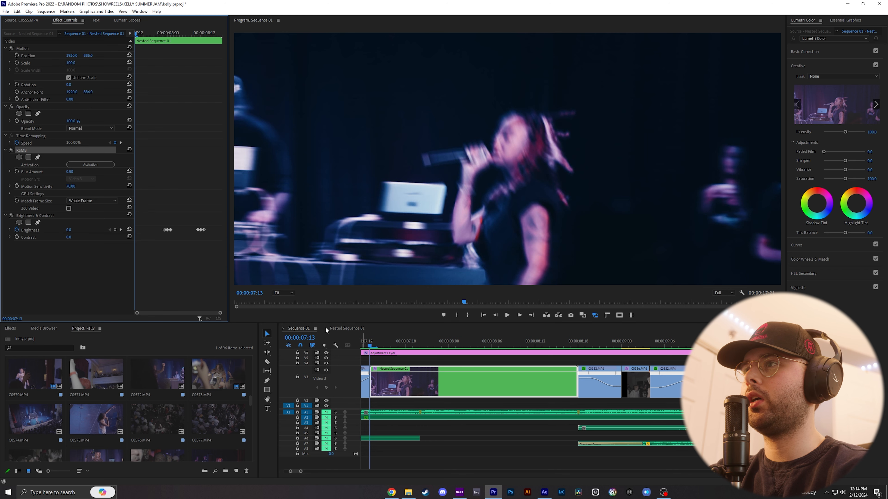
pyautogui.moveTo(399, 341); pyautogui.dragTo(574, 370)
pyautogui.click(578, 412)
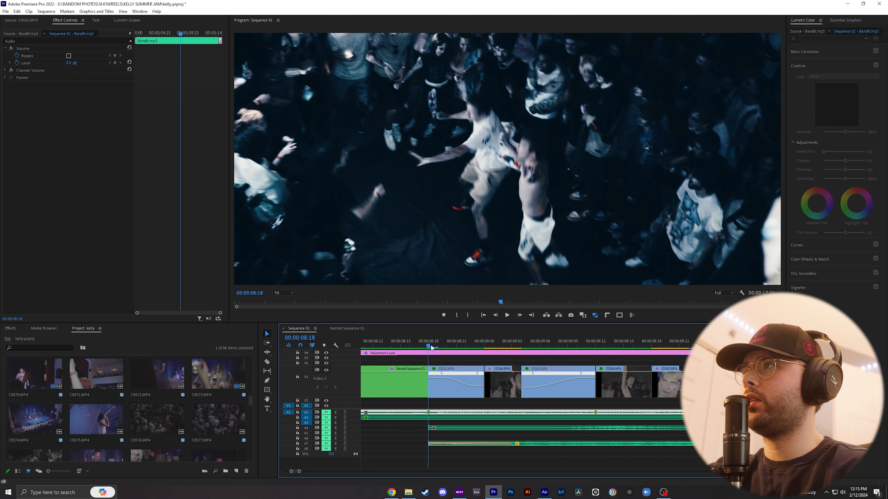
pyautogui.moveTo(432, 348); pyautogui.dragTo(451, 387)
pyautogui.click(451, 387)
pyautogui.moveTo(441, 346); pyautogui.dragTo(665, 357)
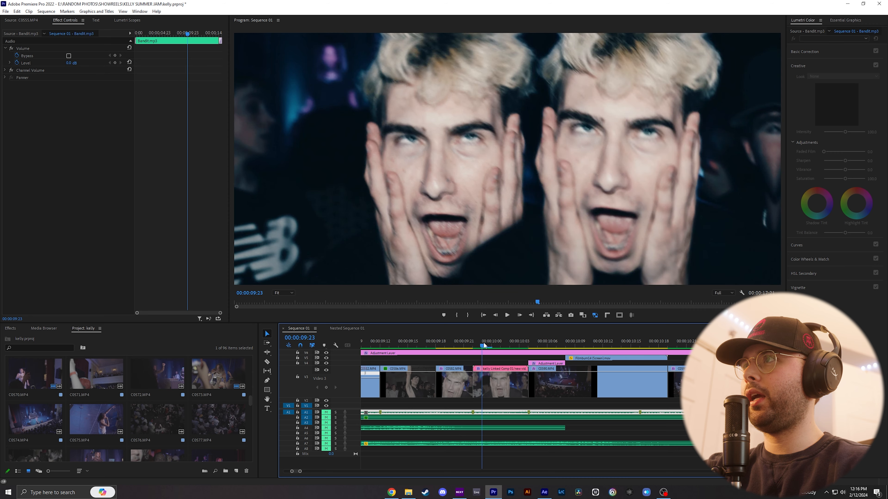
# - Open the kelly Linked Comp 01 clip of the screaming face from Sequence 01 in After Effects
pyautogui.moveTo(483, 342)
pyautogui.mouseDown()
pyautogui.moveTo(513, 347)
pyautogui.moveTo(473, 351)
pyautogui.mouseUp()
pyautogui.click(486, 384)
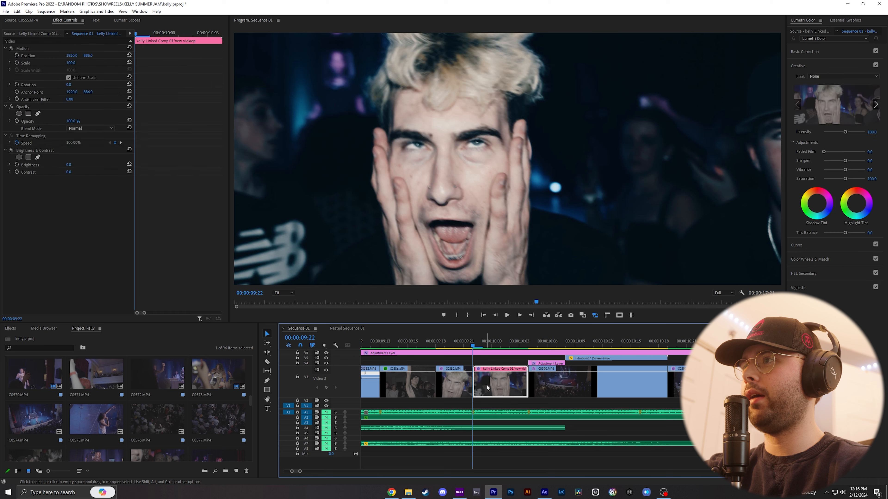
pyautogui.doubleClick(484, 369)
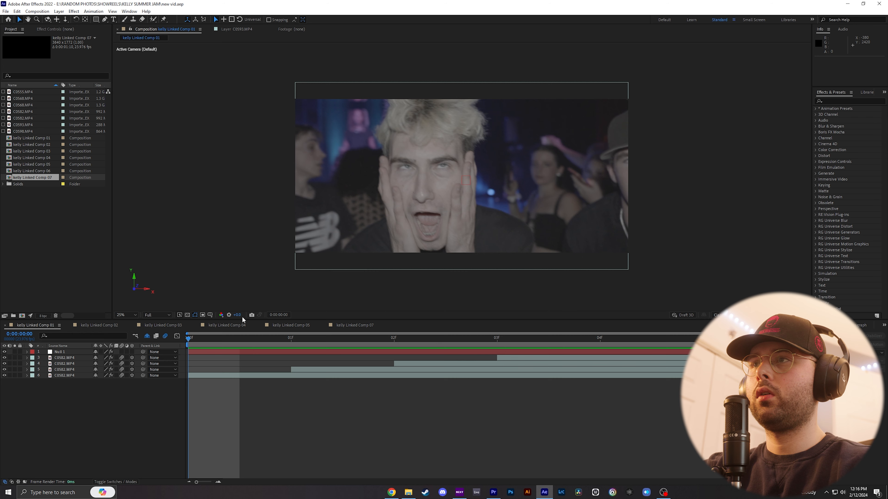
# - Examine the first two frames and the staggered footage layers of kelly Linked Comp 01
pyautogui.click(195, 339)
pyautogui.press('pagedown')
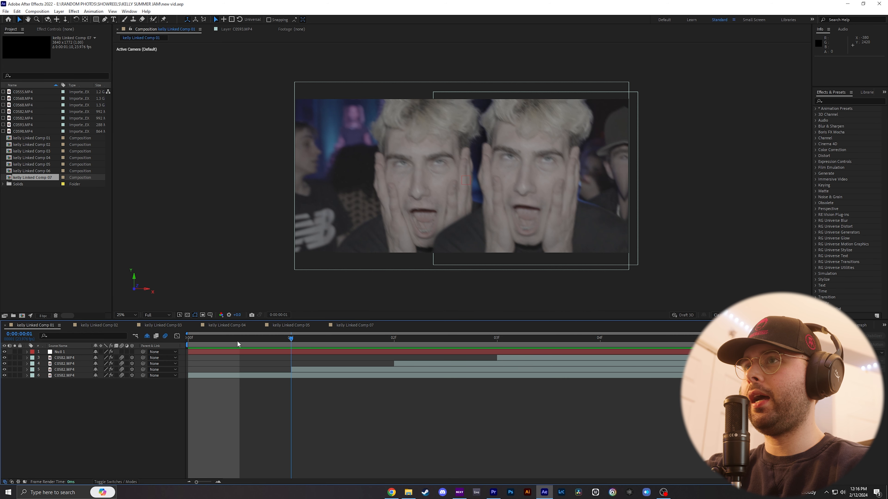
pyautogui.click(87, 376)
pyautogui.press('pageup')
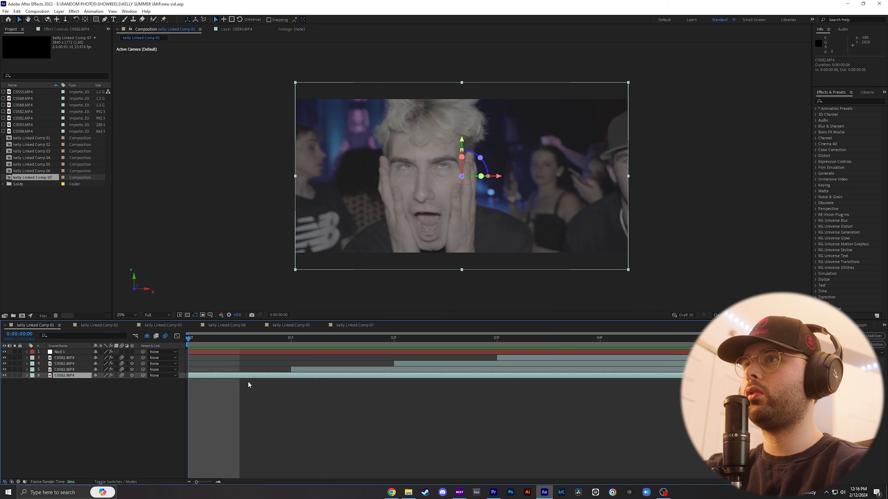
pyautogui.click(506, 367)
pyautogui.click(510, 363)
pyautogui.click(515, 357)
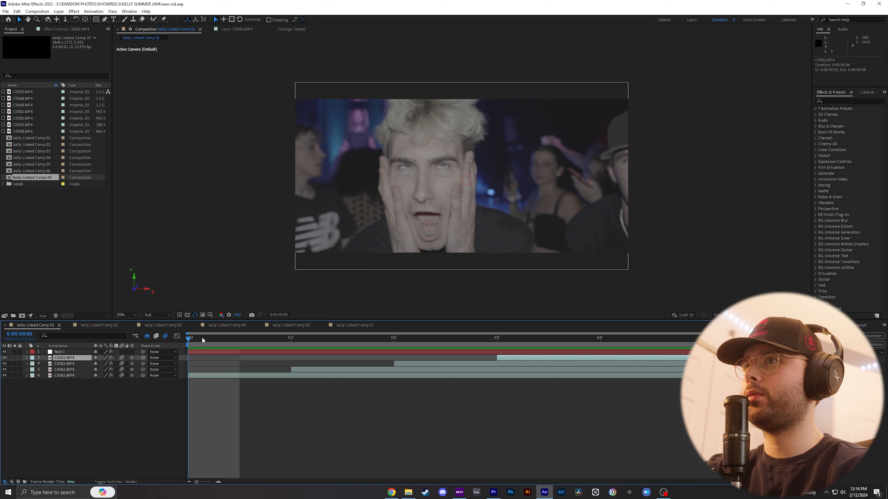
# - Examine Mask 1 on the footage copy that starts at frame 1, and collapse the layer's properties
pyautogui.click(33, 382)
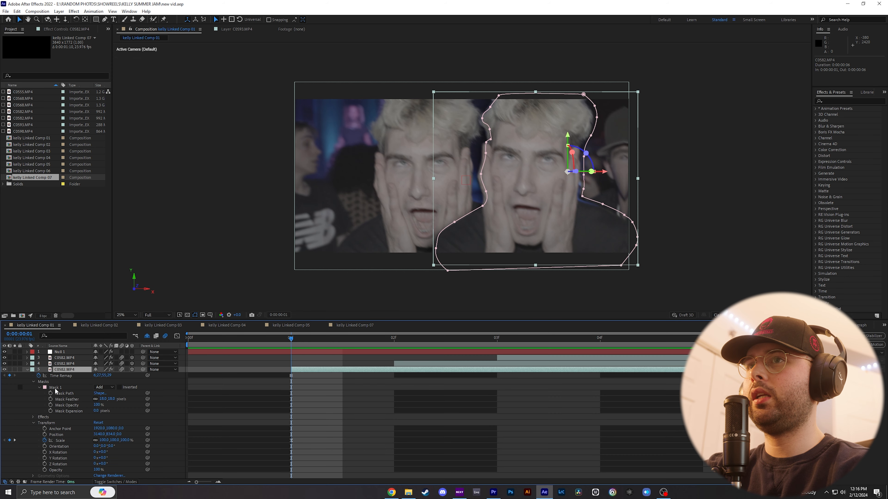
pyautogui.click(56, 388)
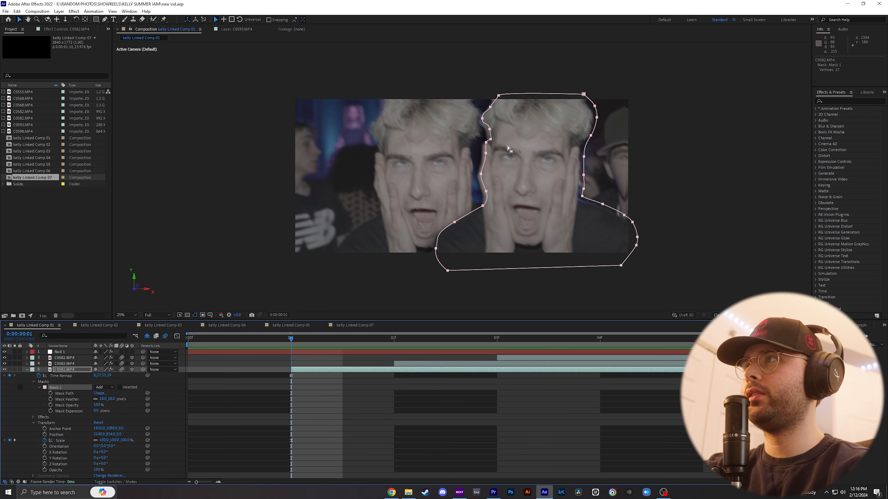
pyautogui.click(26, 370)
pyautogui.click(69, 376)
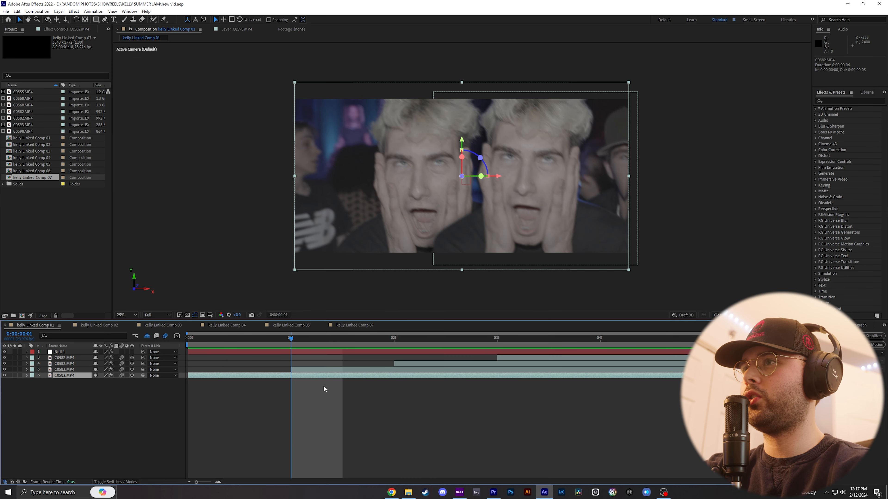
# - Hide the three existing footage copies and duplicate the base layer, trimming the duplicate's start to frame 1
pyautogui.moveTo(4, 358); pyautogui.dragTo(5, 370)
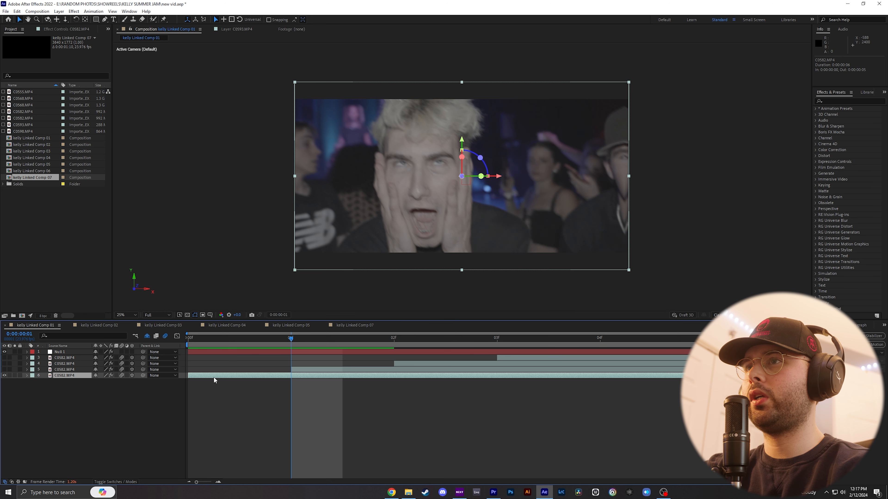
pyautogui.hotkey('ctrl', 'd')
pyautogui.hotkey('alt', '[')
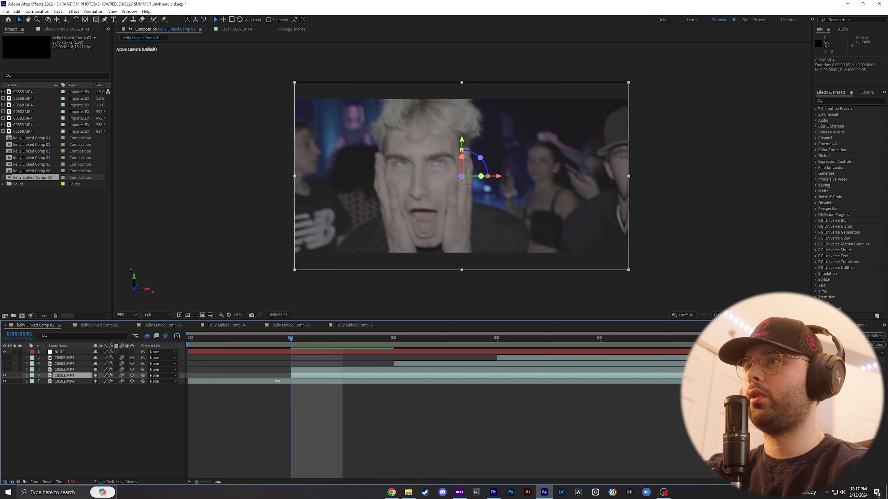
# - Freeze the trimmed duplicate on the current frame
pyautogui.rightClick(346, 377)
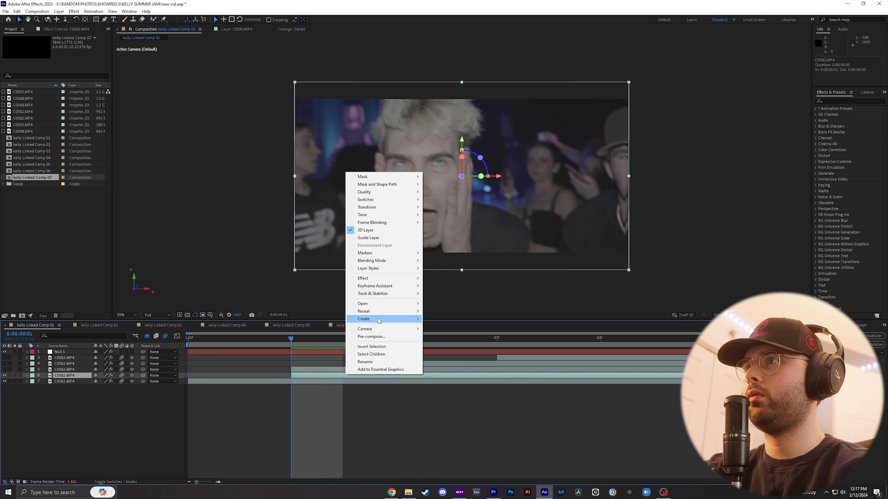
pyautogui.moveTo(385, 215)
pyautogui.click(447, 238)
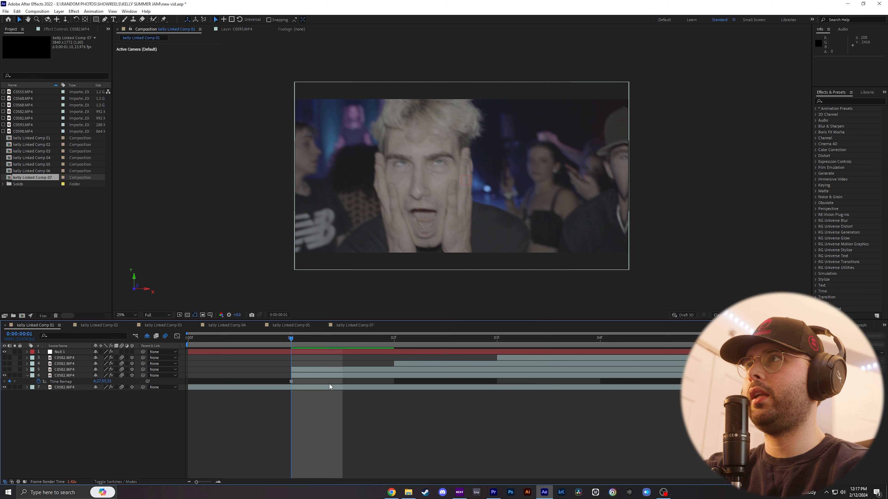
# - Draw a closed Pen tool mask around the man's head, hands and shoulders on the frozen duplicate
pyautogui.click(320, 377)
pyautogui.click(105, 21)
pyautogui.moveTo(338, 252); pyautogui.dragTo(372, 217)
pyautogui.click(379, 213)
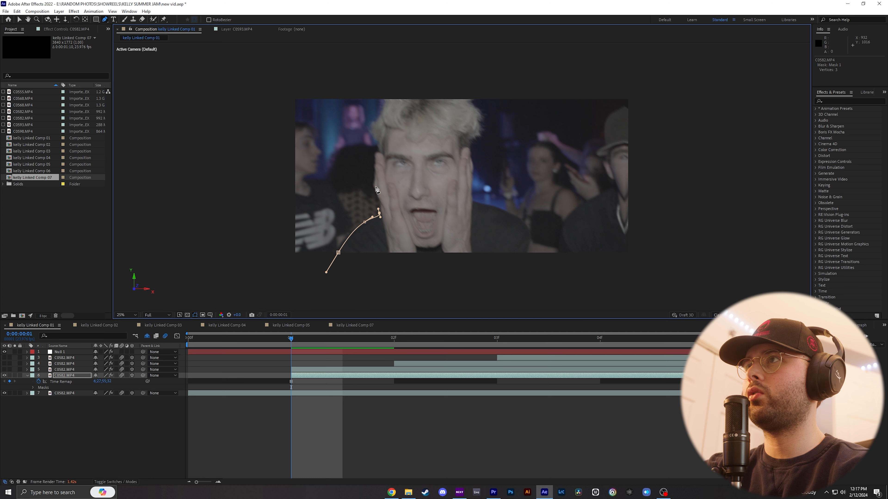
pyautogui.moveTo(476, 201); pyautogui.dragTo(487, 209)
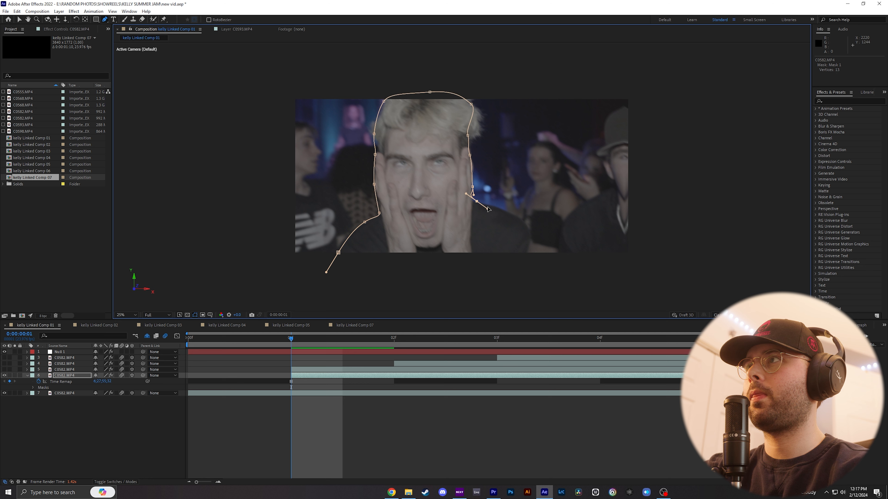
pyautogui.moveTo(477, 201); pyautogui.dragTo(479, 202)
pyautogui.moveTo(498, 261); pyautogui.dragTo(487, 268)
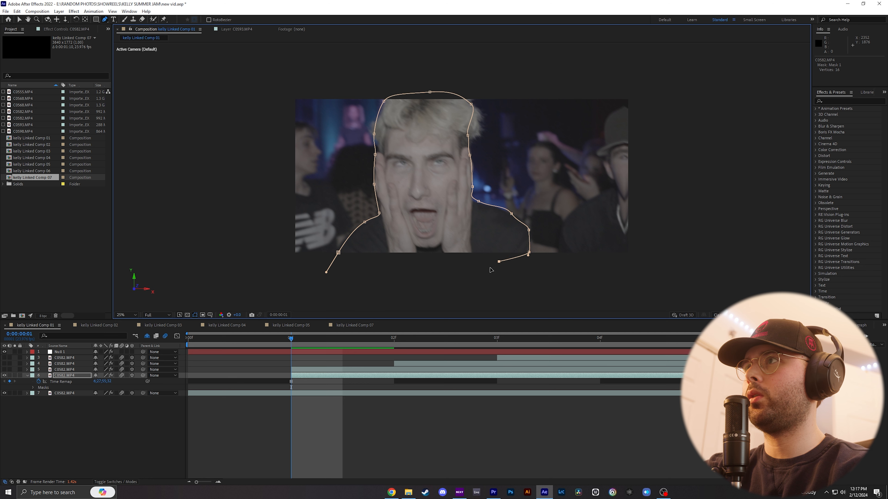
pyautogui.moveTo(382, 272); pyautogui.dragTo(361, 271)
pyautogui.click(338, 253)
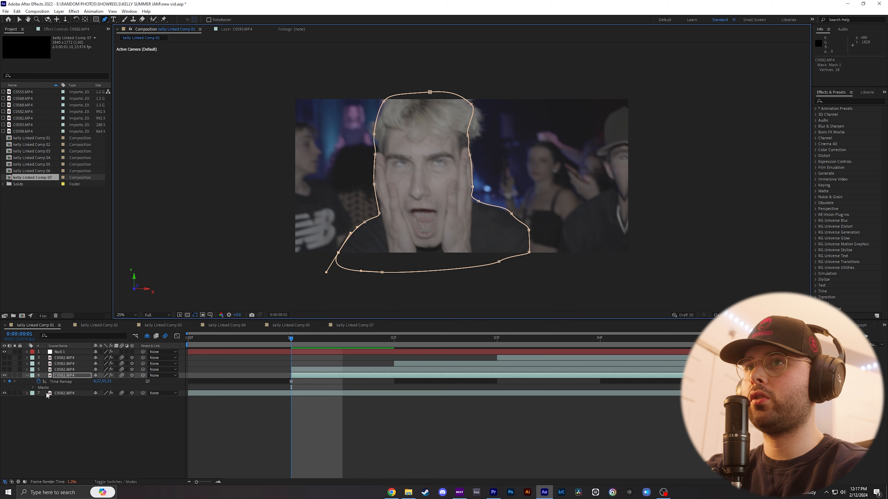
# - Feather the new mask by about 203 pixels and collapse the layer's properties
pyautogui.click(34, 388)
pyautogui.moveTo(108, 405); pyautogui.dragTo(301, 378)
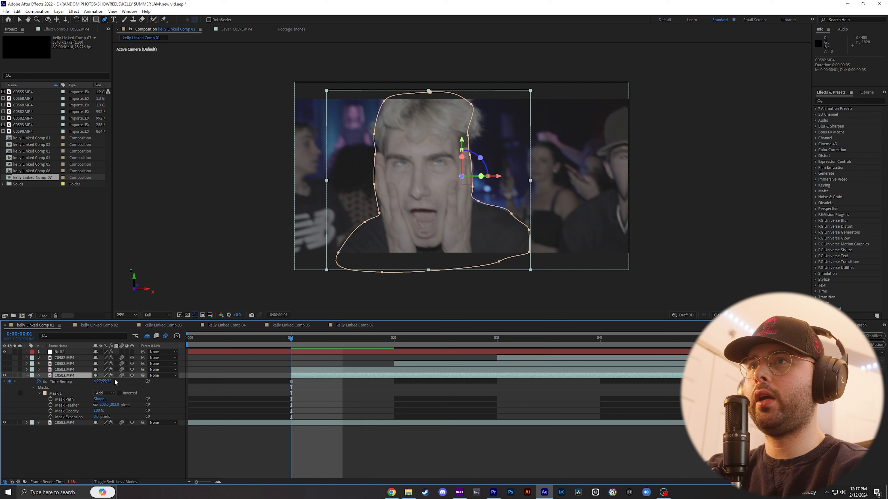
pyautogui.click(25, 376)
pyautogui.click(27, 376)
# - Shift the masked copy to the right of the original man, at an X position of about 3534
pyautogui.click(27, 375)
pyautogui.click(34, 399)
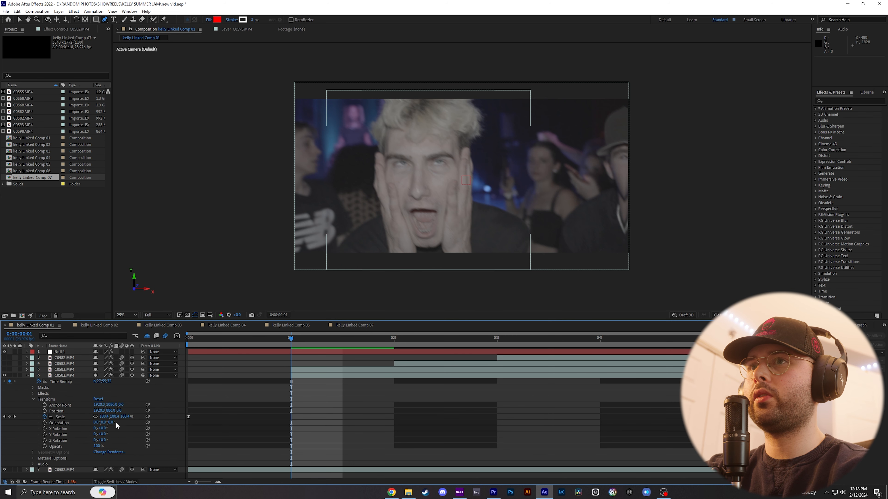
pyautogui.moveTo(100, 411); pyautogui.dragTo(223, 415)
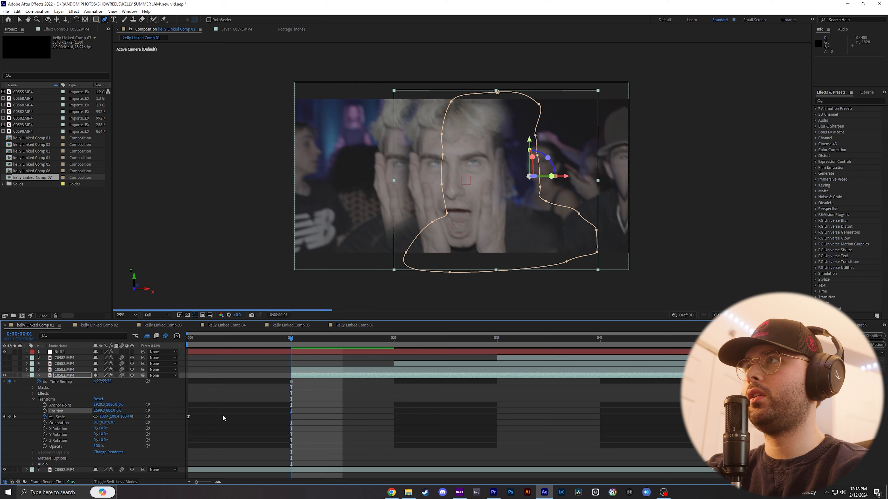
pyautogui.click(241, 439)
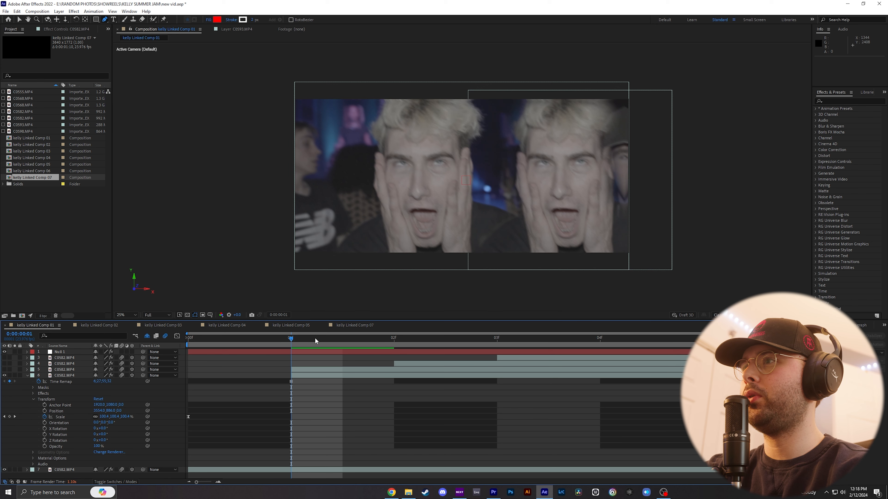
# - Preview the opening frames to check how the offset copy of the man appears
pyautogui.moveTo(179, 345); pyautogui.dragTo(178, 344)
pyautogui.press('space')
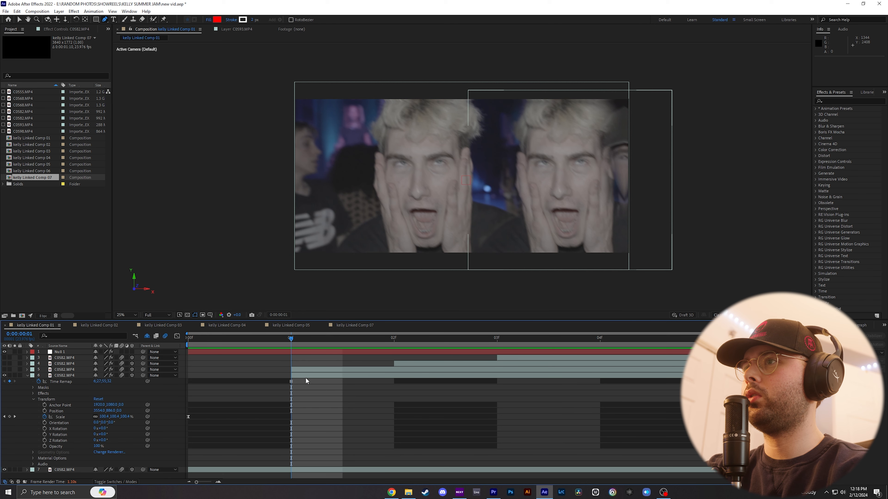
pyautogui.click(305, 377)
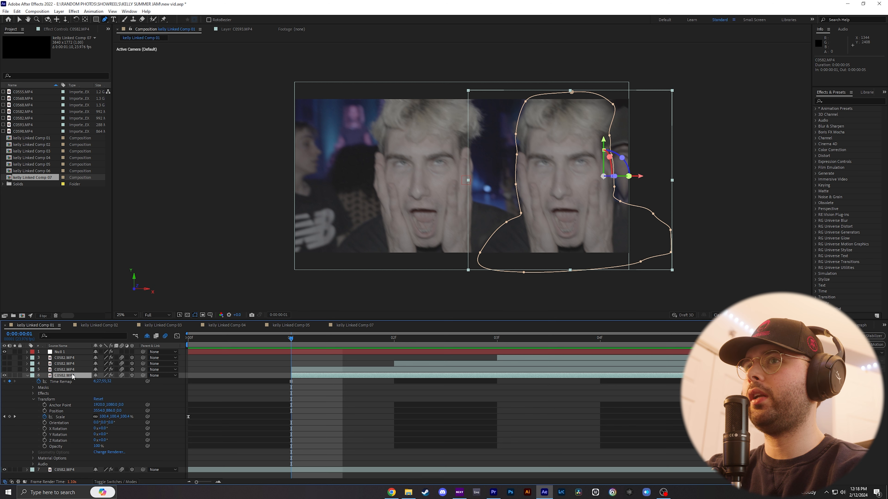
pyautogui.moveTo(288, 346)
pyautogui.mouseDown()
pyautogui.moveTo(223, 345)
pyautogui.moveTo(276, 345)
pyautogui.mouseUp()
# - Duplicate the masked, offset copy and trim the new layer's start to frame 2
pyautogui.click(28, 375)
pyautogui.hotkey('ctrl', 'shift', 'a')
pyautogui.click(336, 377)
pyautogui.hotkey('ctrl', 'd')
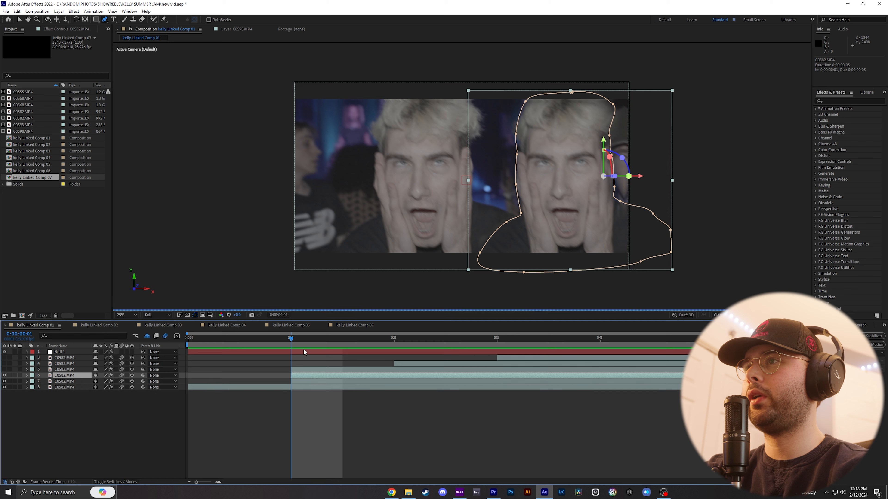
pyautogui.press('pagedown')
pyautogui.hotkey('alt', '[')
# - Move the frame 2 copy to the left of the original man and check the opening frames
pyautogui.click(27, 376)
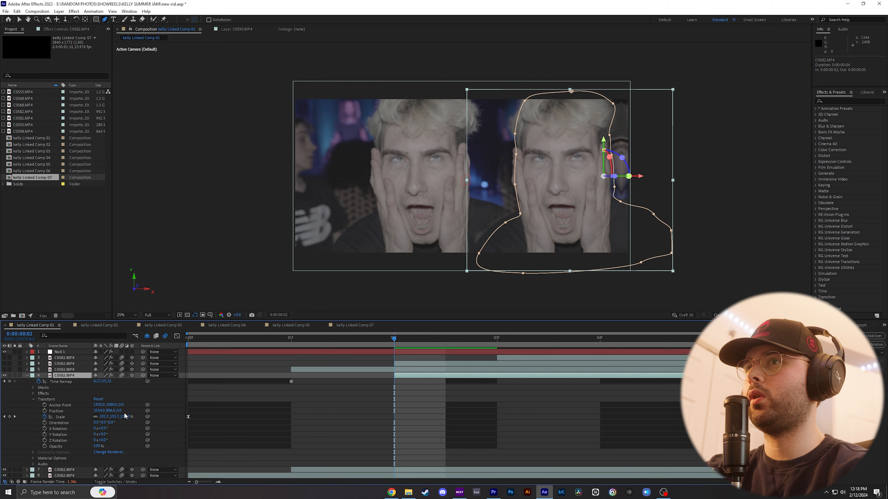
pyautogui.moveTo(105, 411); pyautogui.dragTo(9, 413)
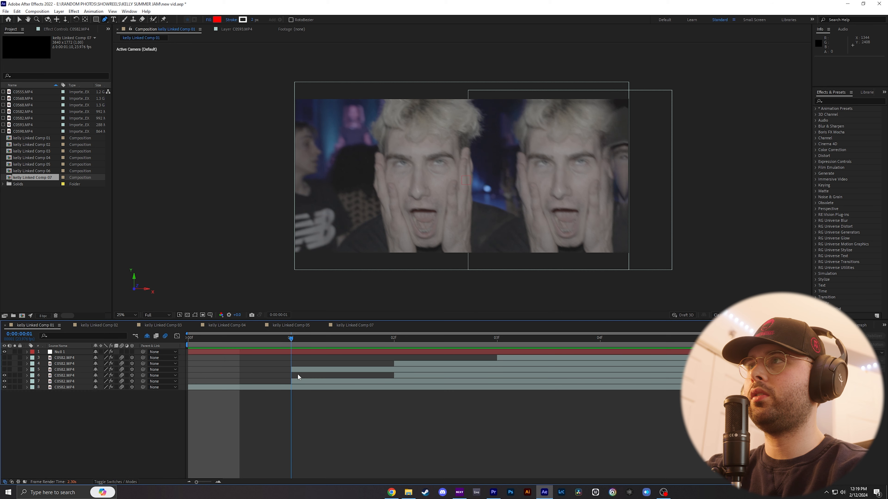
pyautogui.press('pagedown')
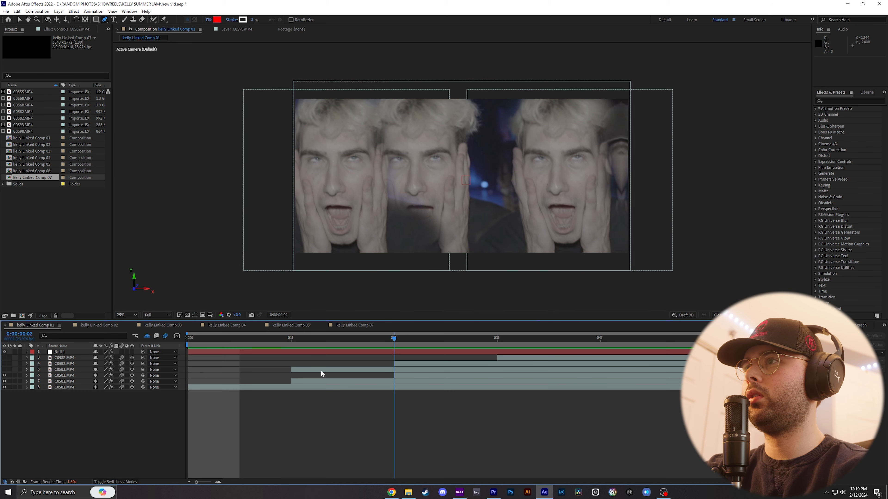
pyautogui.press('Home')
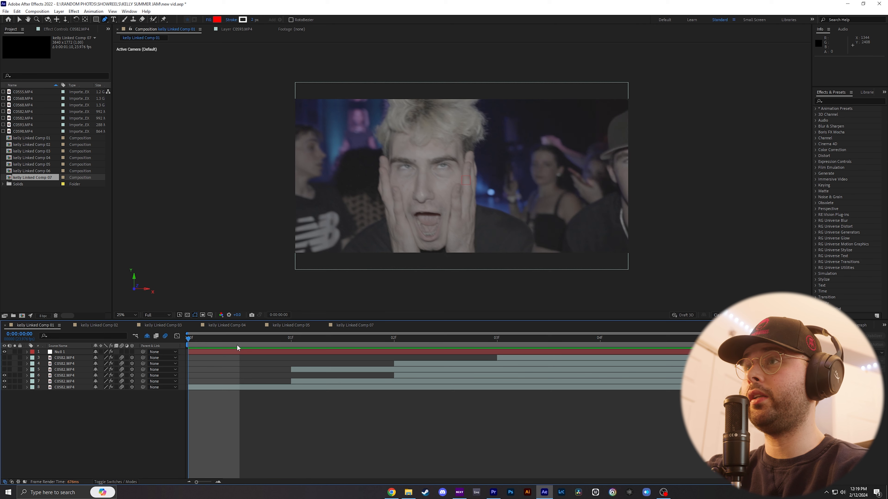
pyautogui.moveTo(250, 345); pyautogui.dragTo(231, 341)
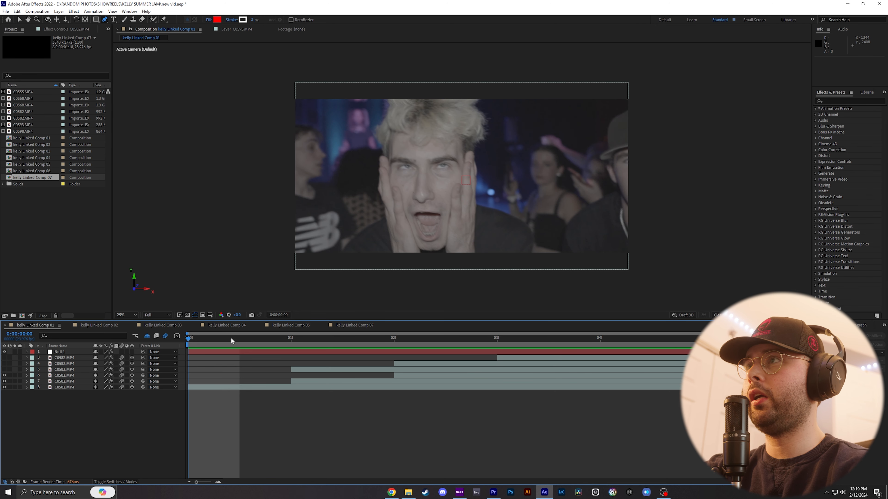
# - Select the Null 1 layer, open the Shake Sauce extension and view its Intense shake presets
pyautogui.click(63, 352)
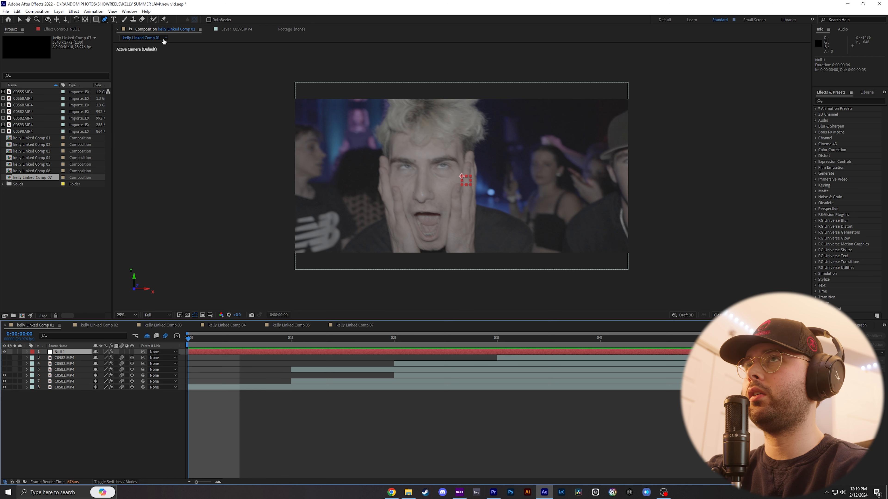
pyautogui.click(129, 12)
pyautogui.moveTo(151, 37)
pyautogui.click(276, 45)
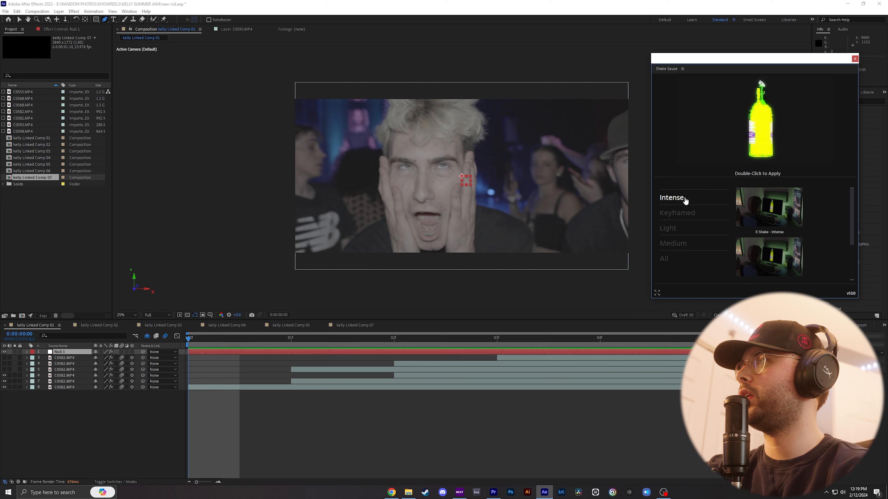
pyautogui.moveTo(775, 215)
pyautogui.moveTo(196, 338)
pyautogui.mouseDown()
pyautogui.moveTo(645, 336)
pyautogui.moveTo(206, 342)
pyautogui.mouseUp()
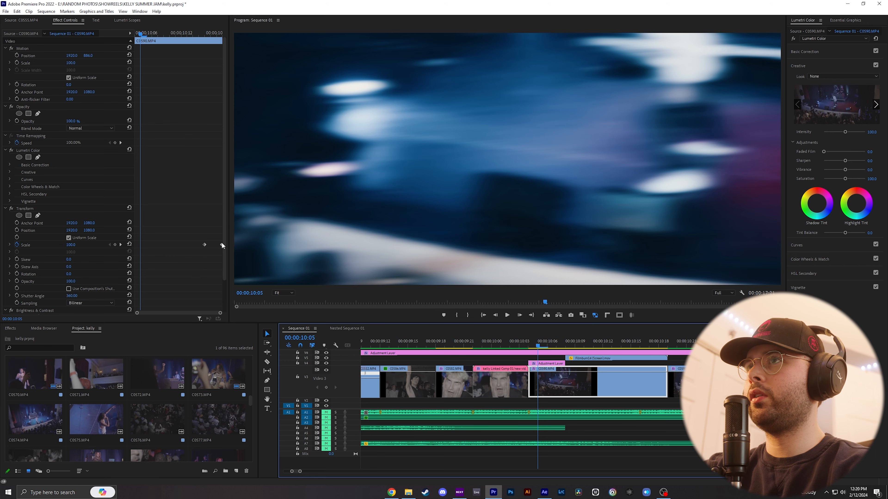
# - Examine the Transform effect's scale keyframes and shutter angle on the C0590.MP4 clip around 00:00:10:16
pyautogui.scroll(-1, 223, 249)
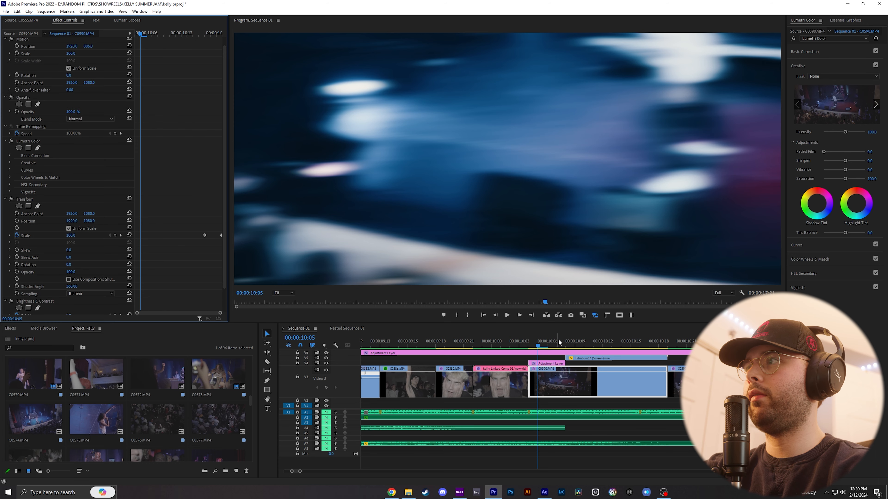
pyautogui.click(641, 345)
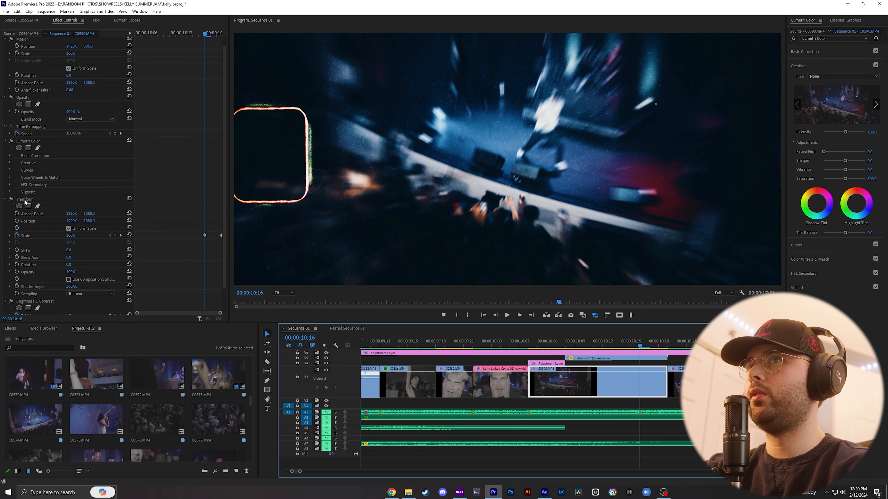
pyautogui.click(24, 200)
pyautogui.scroll(-1, 223, 205)
pyautogui.moveTo(207, 34); pyautogui.dragTo(213, 35)
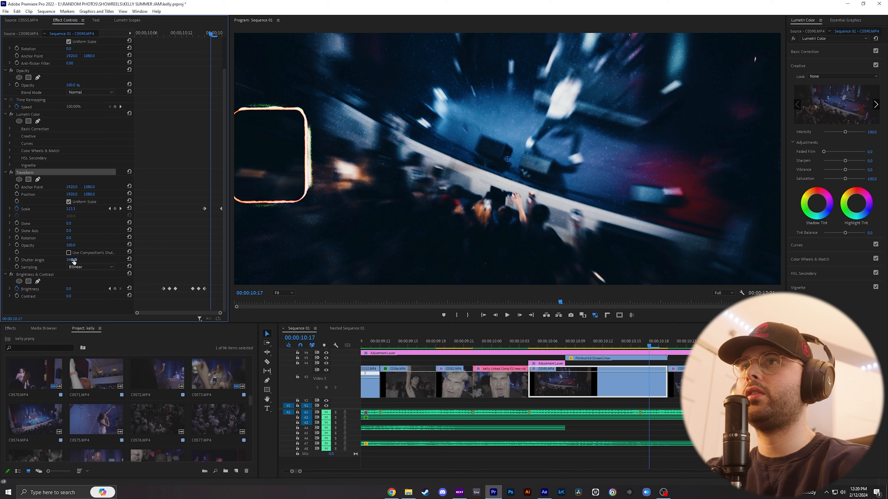
pyautogui.moveTo(207, 36); pyautogui.dragTo(206, 41)
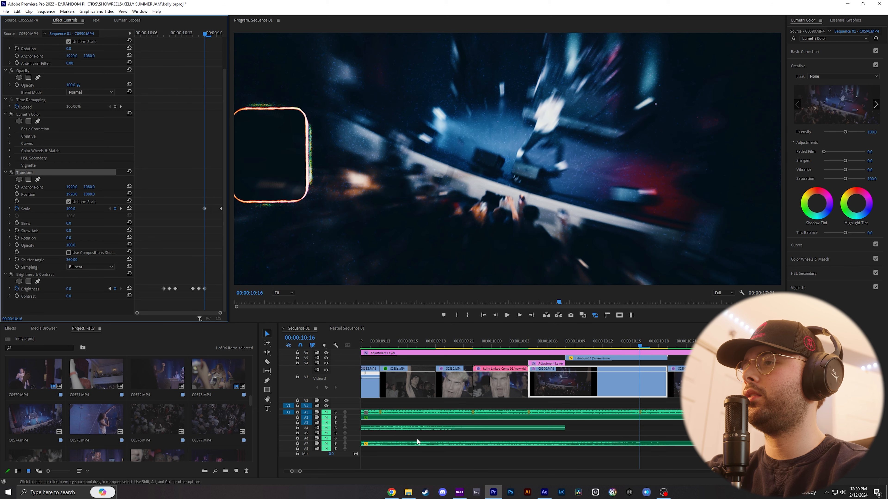
# - Disable the Transform effect on the C0590.MP4 clip and play that part of the sequence without it
pyautogui.moveTo(301, 471); pyautogui.dragTo(301, 471)
pyautogui.moveTo(618, 346)
pyautogui.mouseDown()
pyautogui.moveTo(669, 347)
pyautogui.moveTo(614, 349)
pyautogui.mouseUp()
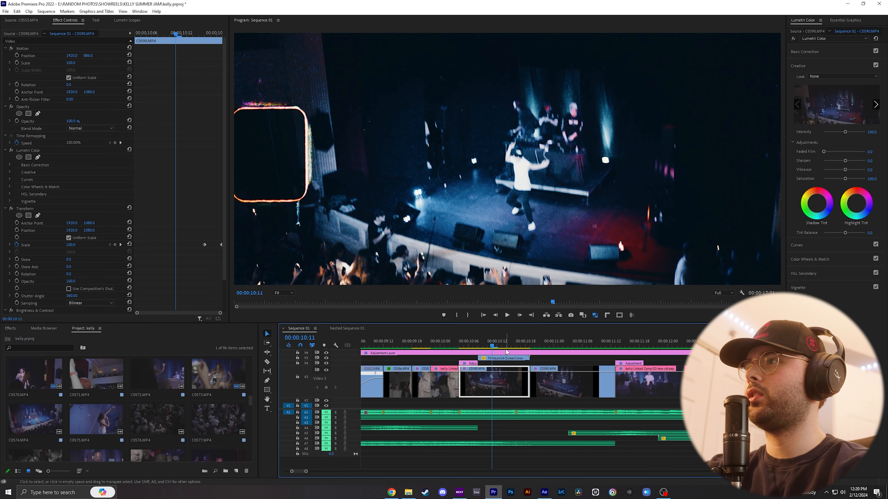
pyautogui.click(11, 209)
pyautogui.press('space')
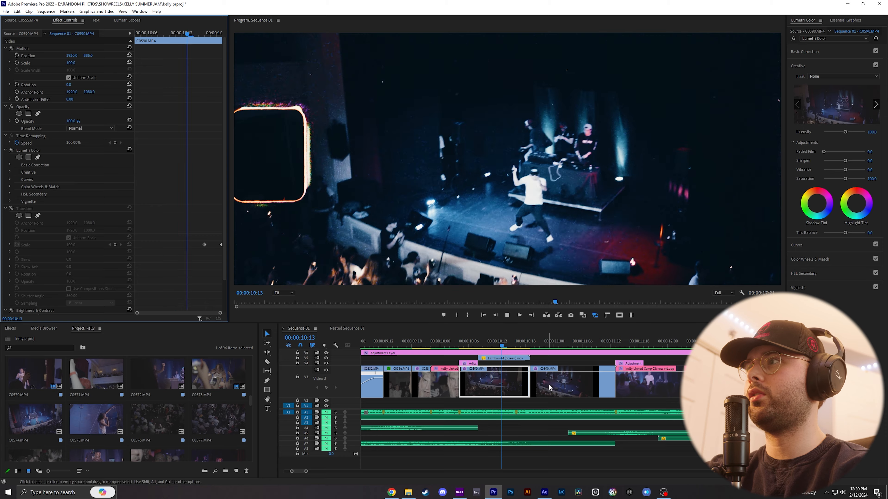
pyautogui.click(469, 345)
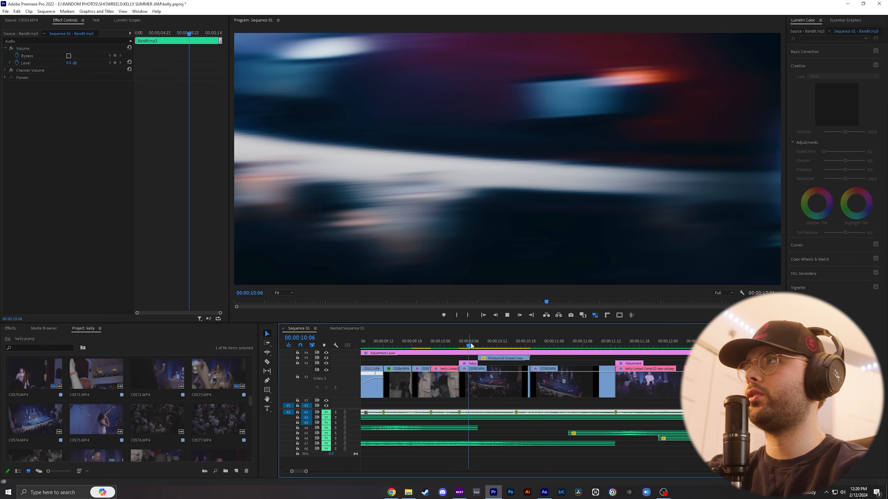
pyautogui.click(483, 346)
pyautogui.press('space')
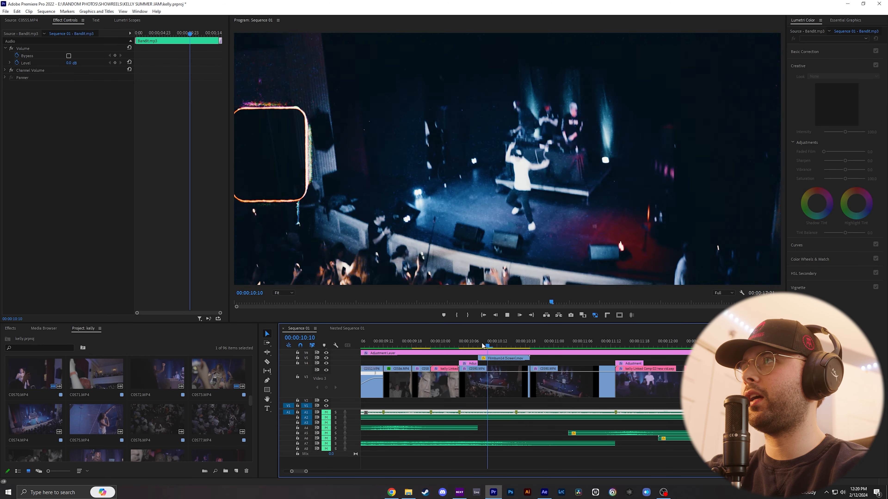
# - Scrub from the C0590.MP4 clip through the sequence to the kelly Linked Comp 03 clip and review its tracked shot
pyautogui.click(504, 345)
pyautogui.click(503, 388)
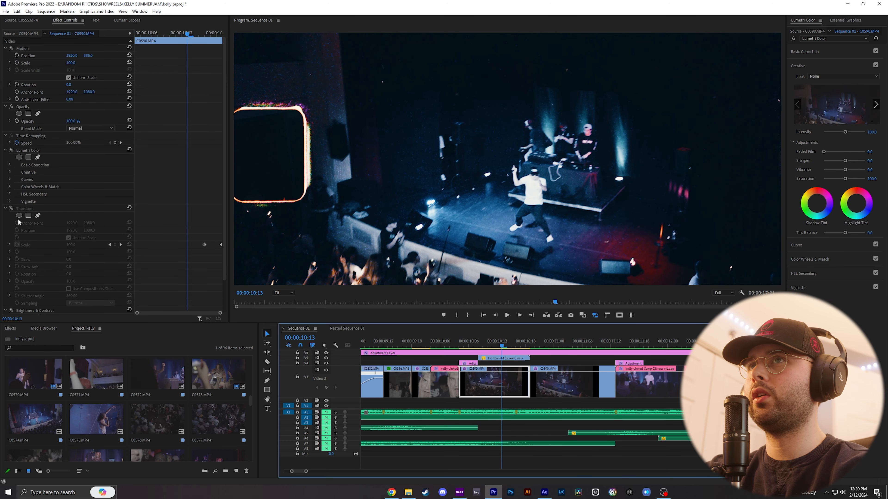
pyautogui.click(493, 345)
pyautogui.moveTo(494, 346); pyautogui.dragTo(507, 347)
pyautogui.moveTo(513, 351); pyautogui.dragTo(663, 349)
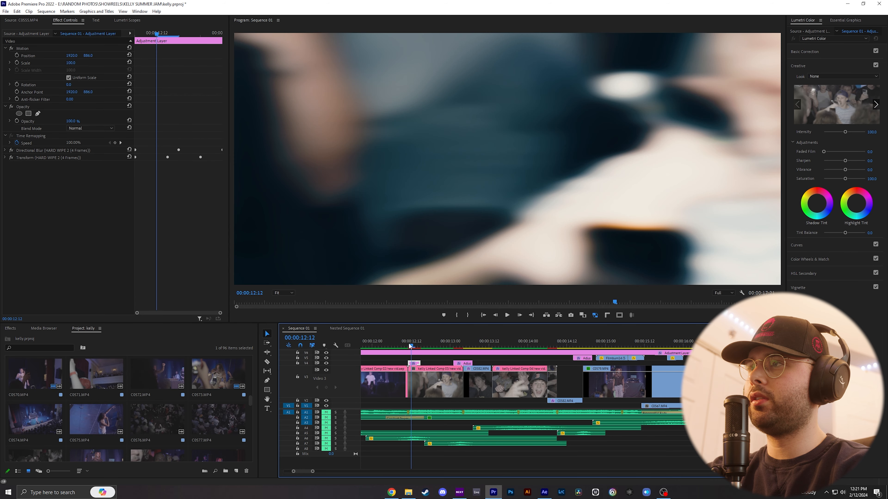
pyautogui.moveTo(410, 346); pyautogui.dragTo(446, 350)
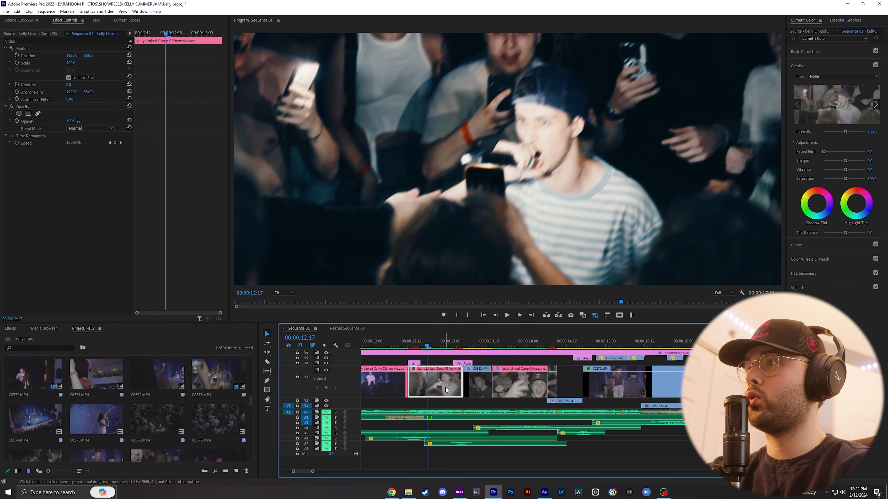
pyautogui.press('space')
pyautogui.click(411, 343)
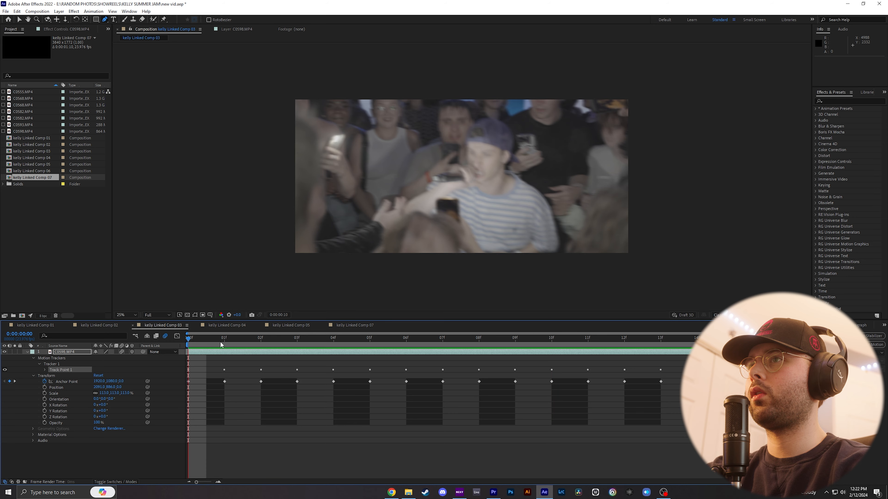
# - Scrub the tracked footage in After Effects' kelly Linked Comp 03 and show the After Effects replacement command for its Premiere Pro clip
pyautogui.moveTo(697, 345); pyautogui.dragTo(143, 354)
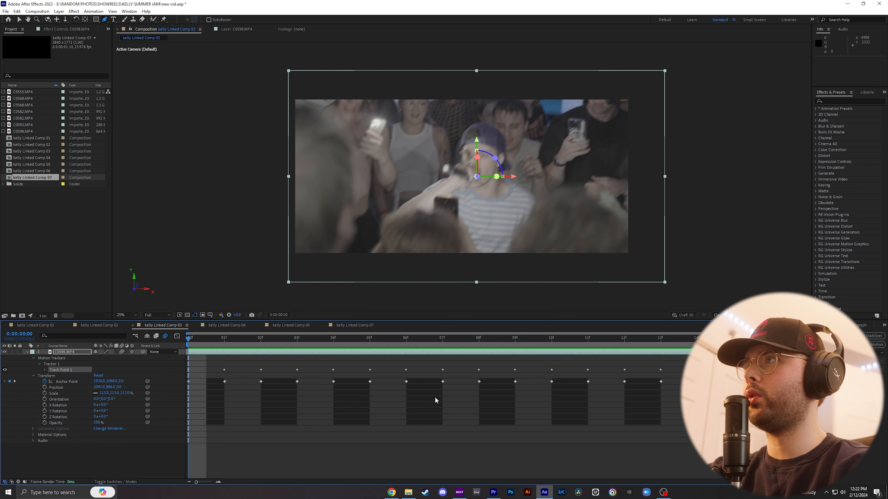
pyautogui.click(494, 493)
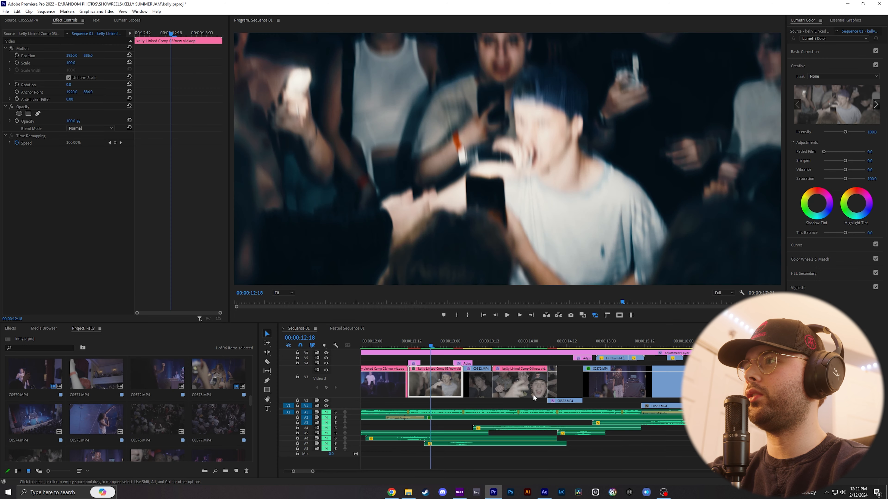
pyautogui.rightClick(434, 388)
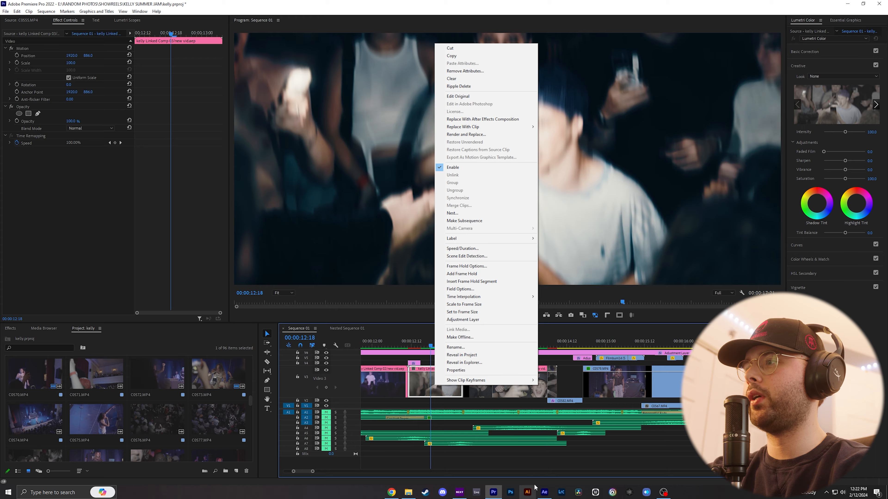
pyautogui.click(472, 119)
pyautogui.press('Home')
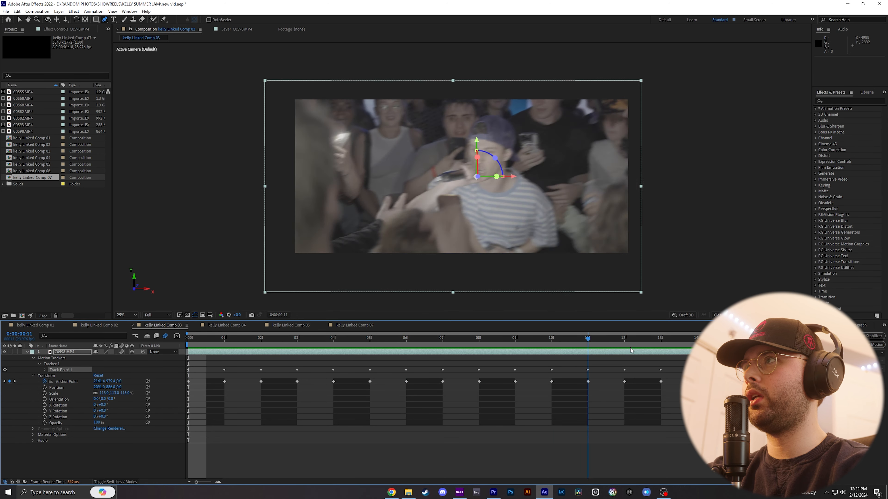
# - Delete the motion tracker from the C0598.MP4 layer and set the layer's position to 1920, 1080
pyautogui.click(57, 365)
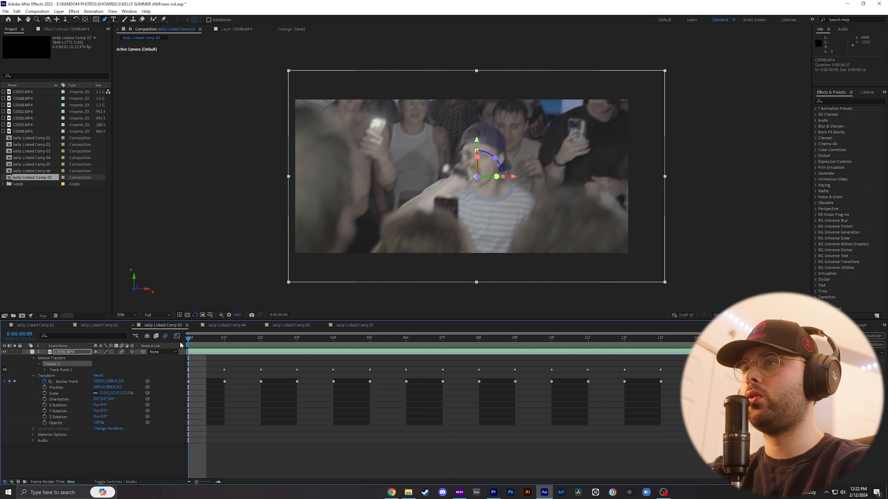
pyautogui.press('Delete')
pyautogui.click(52, 359)
pyautogui.click(132, 450)
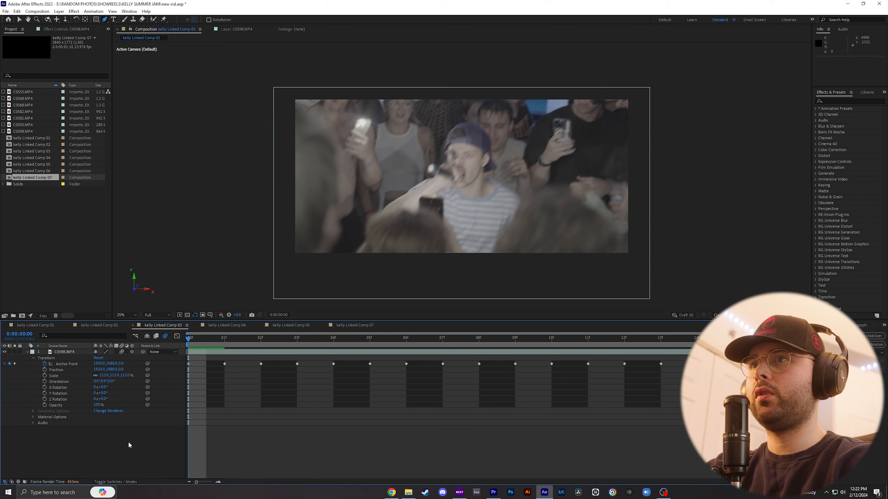
# - Set the C0598.MP4 layer's scale to 100% and remove its anchor point keyframes
pyautogui.click(105, 376)
pyautogui.write('100')
pyautogui.press('Return')
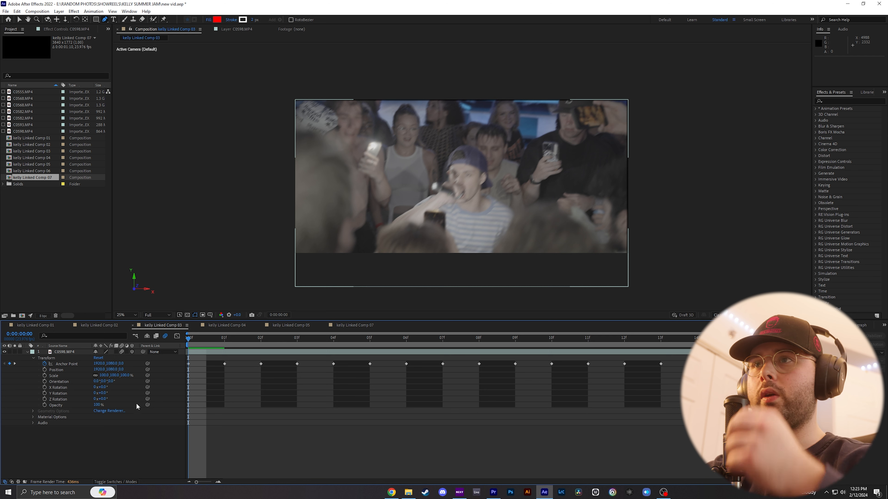
pyautogui.click(44, 364)
# - Start a new motion track on the C0598.MP4 layer and place the track point on the singing man's face
pyautogui.click(584, 353)
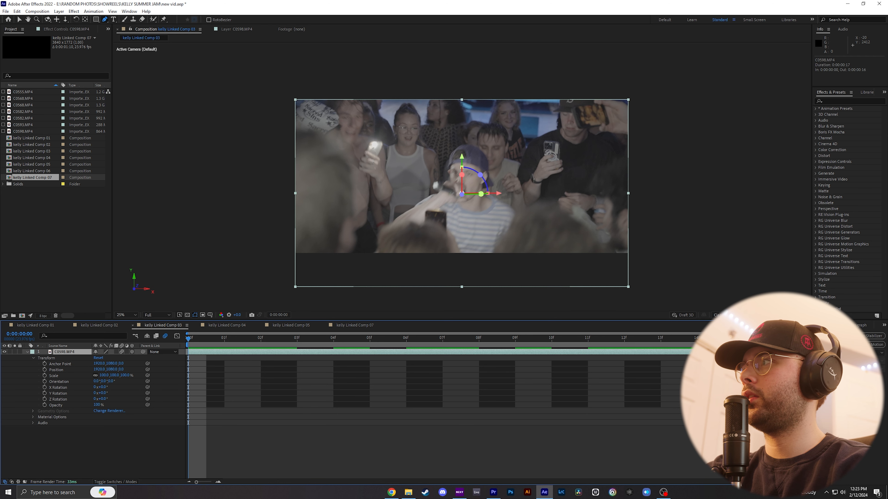
pyautogui.click(864, 345)
pyautogui.scroll(3, 463, 166)
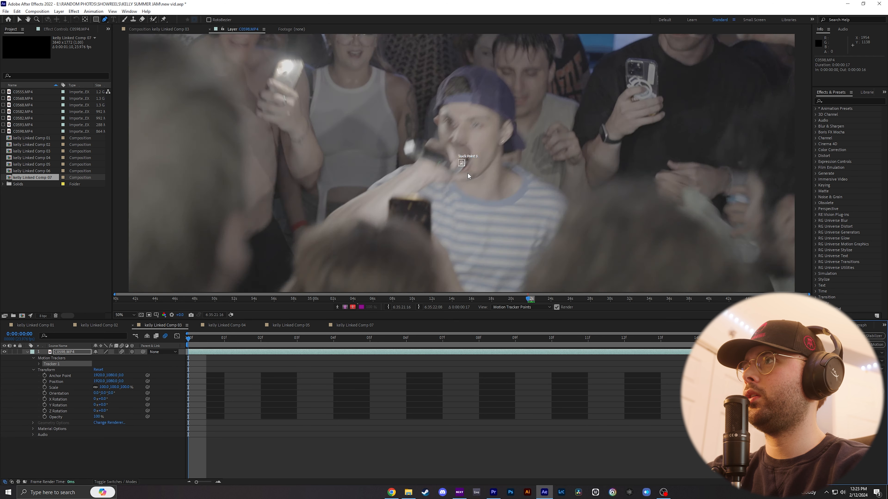
pyautogui.moveTo(469, 170); pyautogui.dragTo(502, 202)
pyautogui.moveTo(488, 173); pyautogui.dragTo(482, 125)
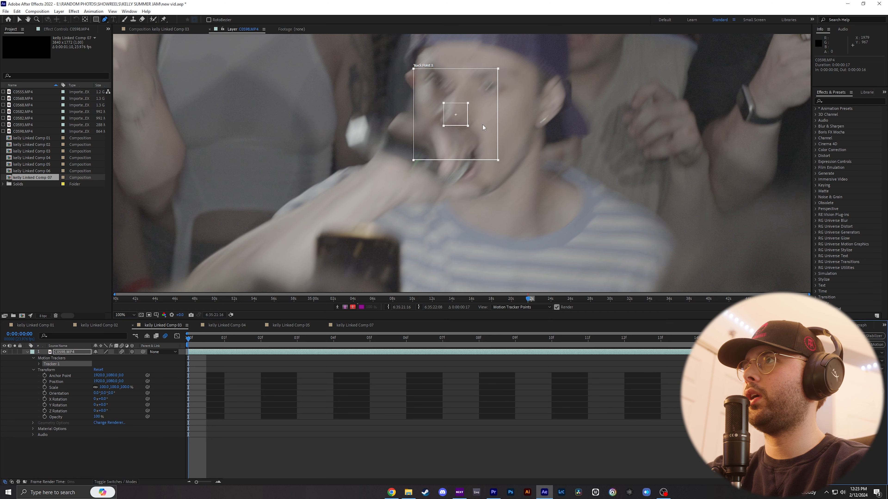
pyautogui.scroll(-1, 519, 154)
pyautogui.moveTo(479, 161); pyautogui.dragTo(483, 169)
# - Analyze the face track through the clip, repositioning the track point on the man's face at frame 8
pyautogui.click(861, 399)
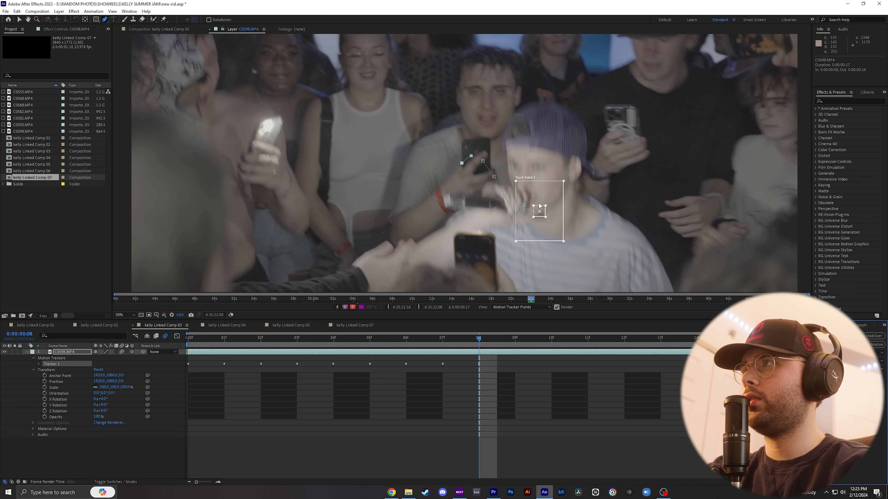
pyautogui.moveTo(546, 230); pyautogui.dragTo(534, 207)
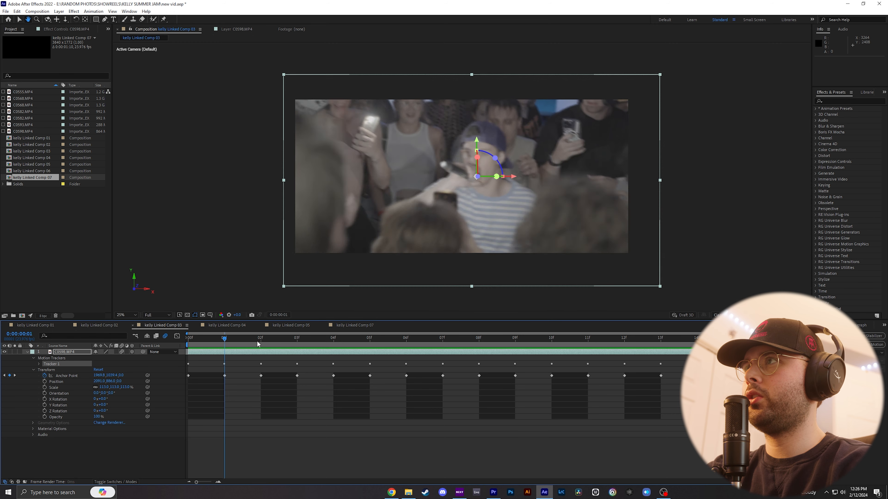
# - Set the tracked C0598.MP4 layer's scale to 100% and play back the stabilized composition to inspect its edges
pyautogui.click(781, 420)
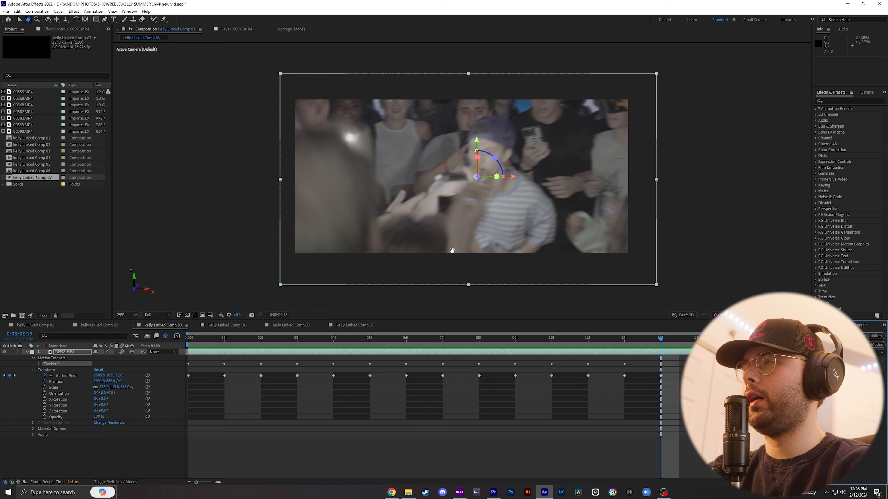
pyautogui.moveTo(262, 340); pyautogui.dragTo(100, 389)
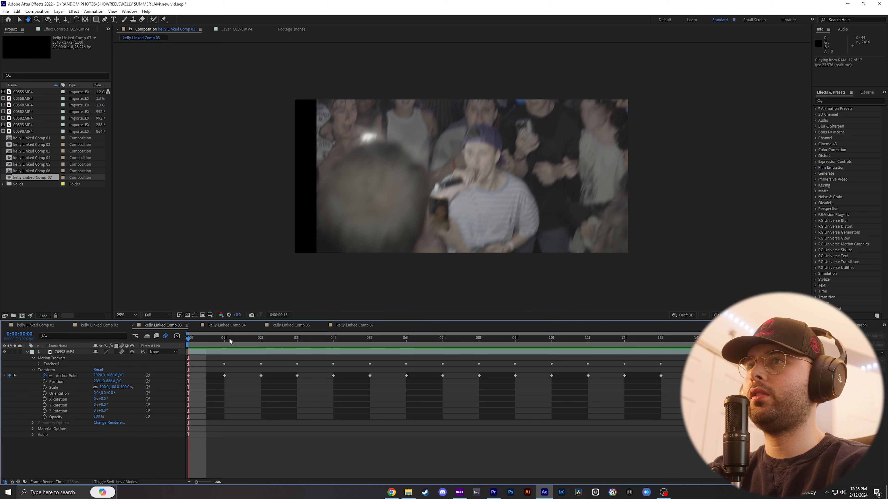
pyautogui.moveTo(230, 341); pyautogui.dragTo(178, 325)
pyautogui.press('space')
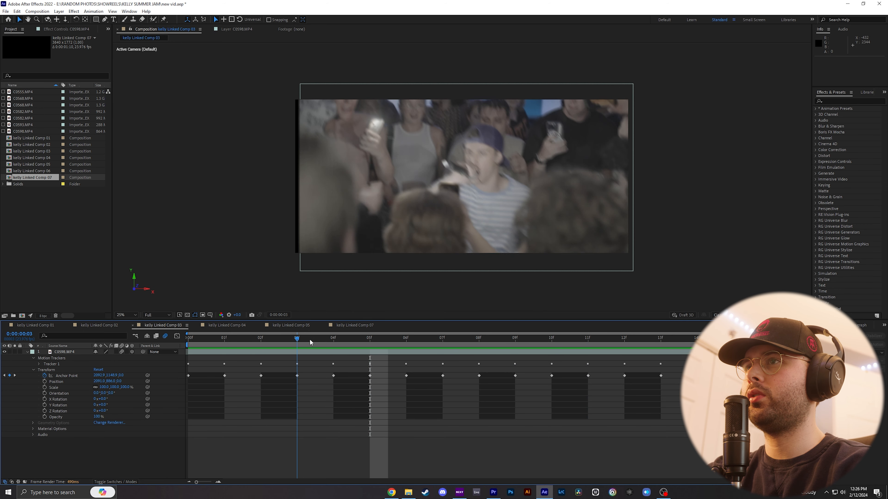
pyautogui.press('space')
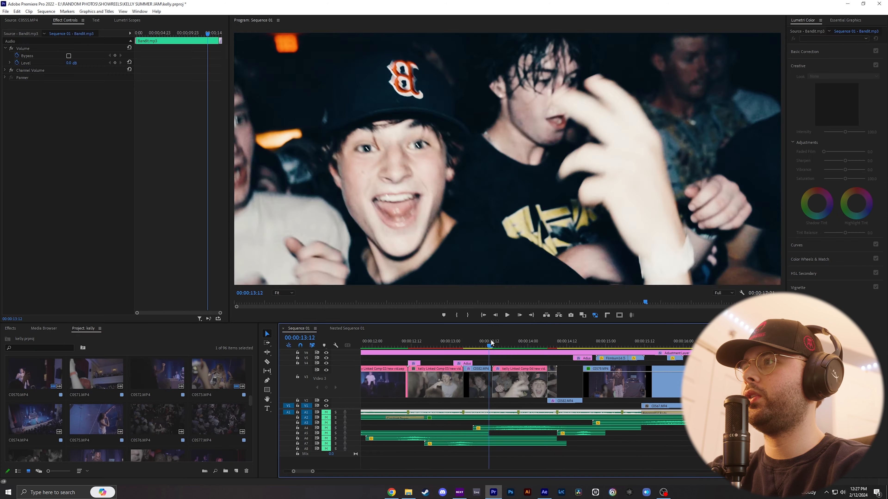
# - Review the crowd-face transition in Premiere Pro, then inspect the masked C0555.MP4 layer at frames 4 and 5 of After Effects' kelly Linked Comp 04
pyautogui.moveTo(490, 339); pyautogui.dragTo(513, 344)
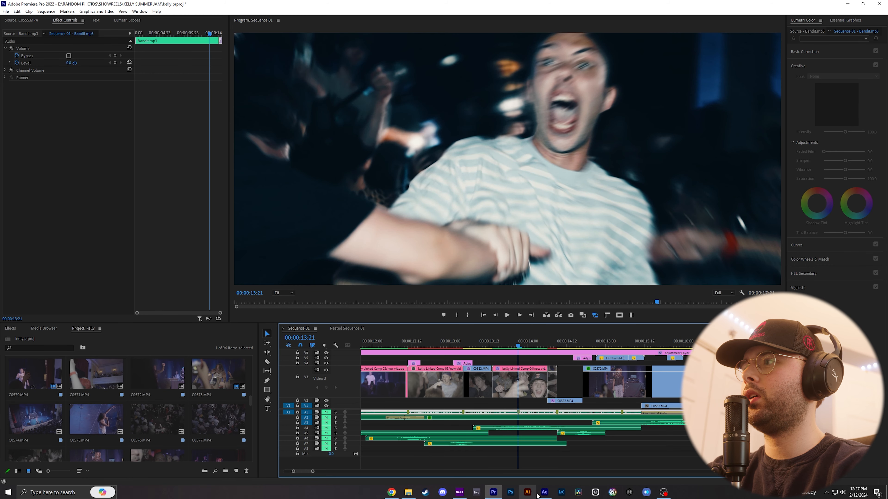
pyautogui.click(545, 492)
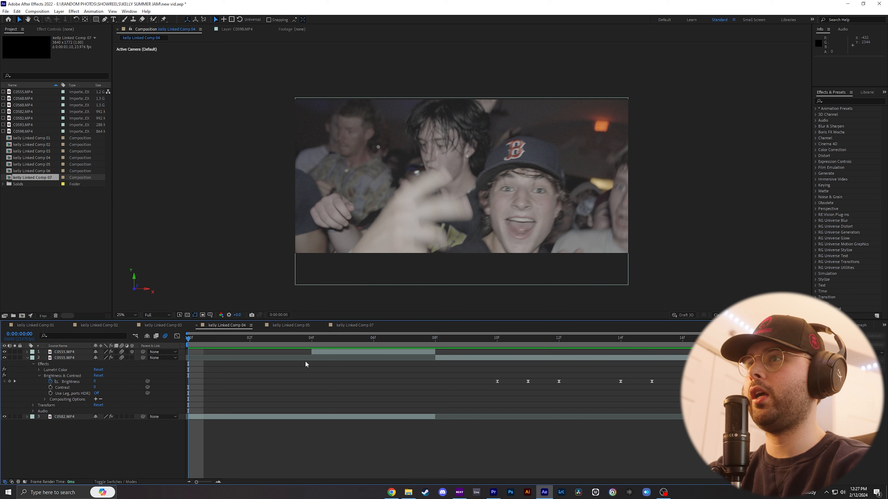
pyautogui.moveTo(385, 341); pyautogui.dragTo(313, 344)
pyautogui.click(325, 357)
pyautogui.click(435, 341)
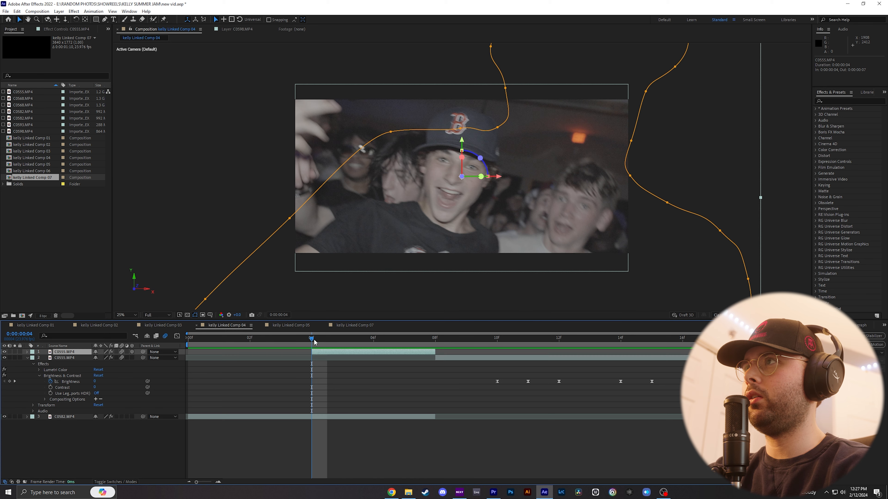
pyautogui.moveTo(313, 340); pyautogui.dragTo(343, 344)
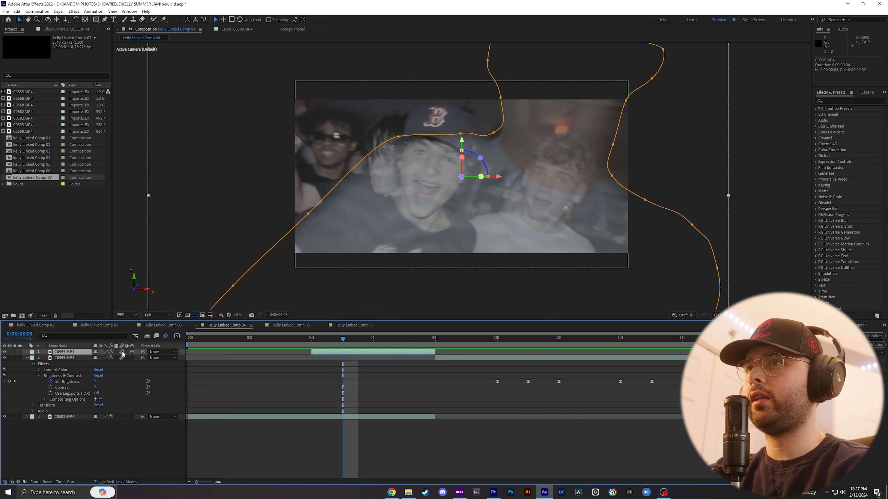
pyautogui.press('space')
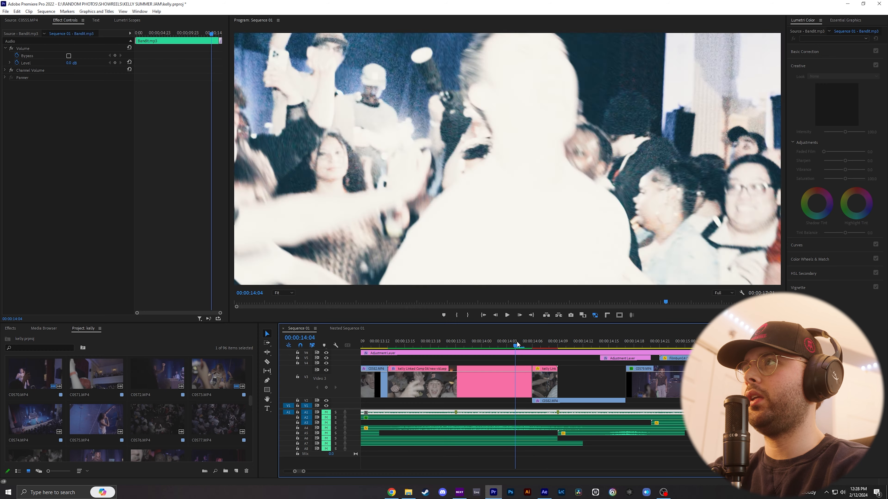
# - Inspect the opacity mask around the shouting man on the last kelly Linked Comp 04 clip at 00:00:14:06
pyautogui.moveTo(518, 344)
pyautogui.mouseDown()
pyautogui.moveTo(557, 349)
pyautogui.moveTo(532, 347)
pyautogui.mouseUp()
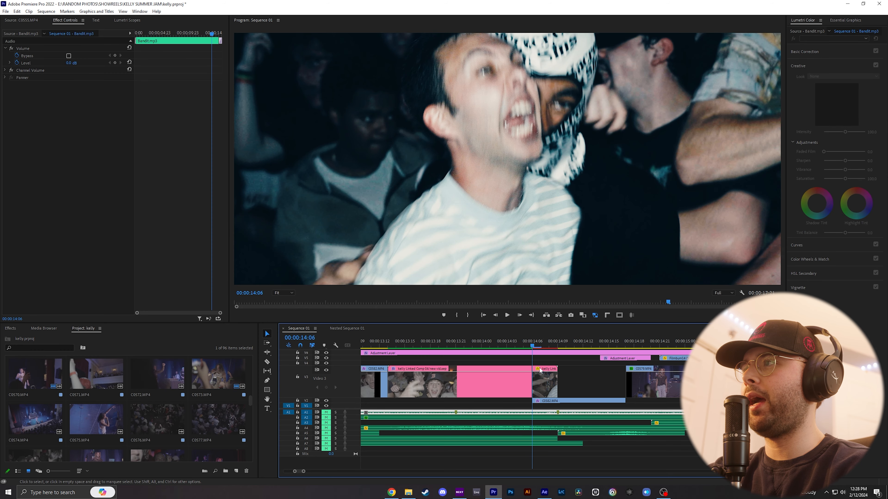
pyautogui.click(548, 389)
pyautogui.click(46, 129)
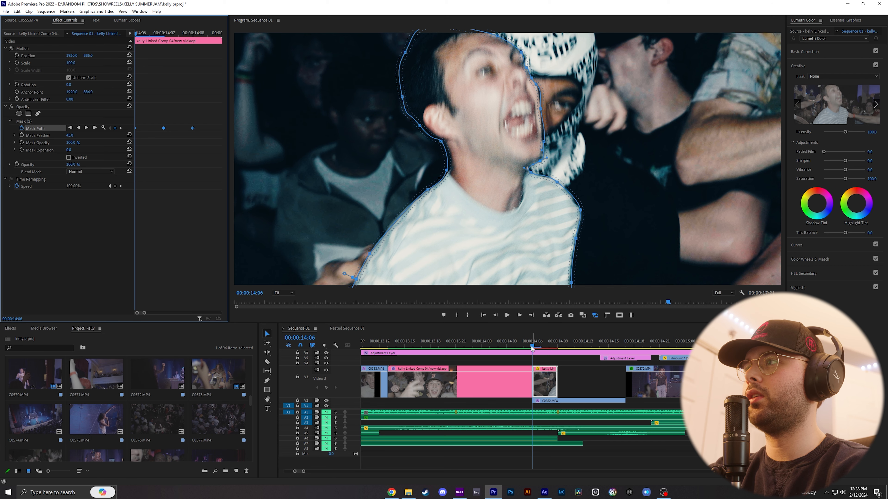
# - Inspect the C0582.MP4 clip beneath the shouting man's masked clip and examine the Mask Path keyframes from 00:00:14:06 to 00:00:14:08
pyautogui.click(557, 401)
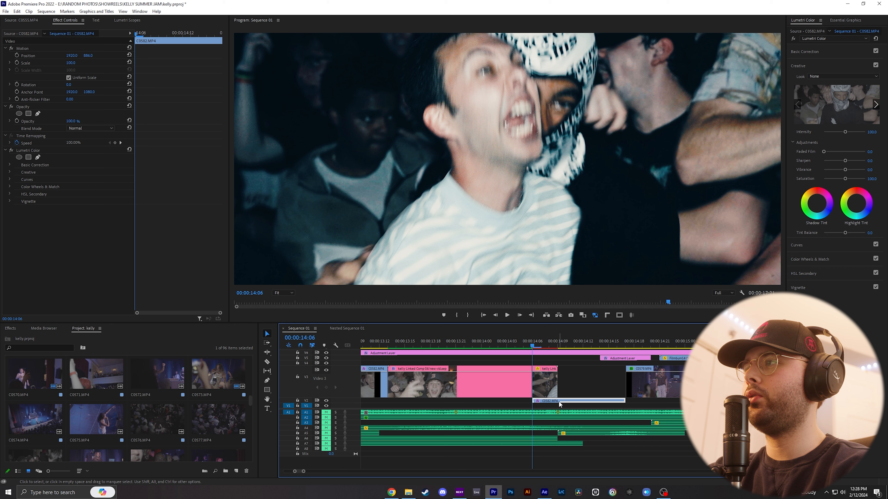
pyautogui.click(564, 380)
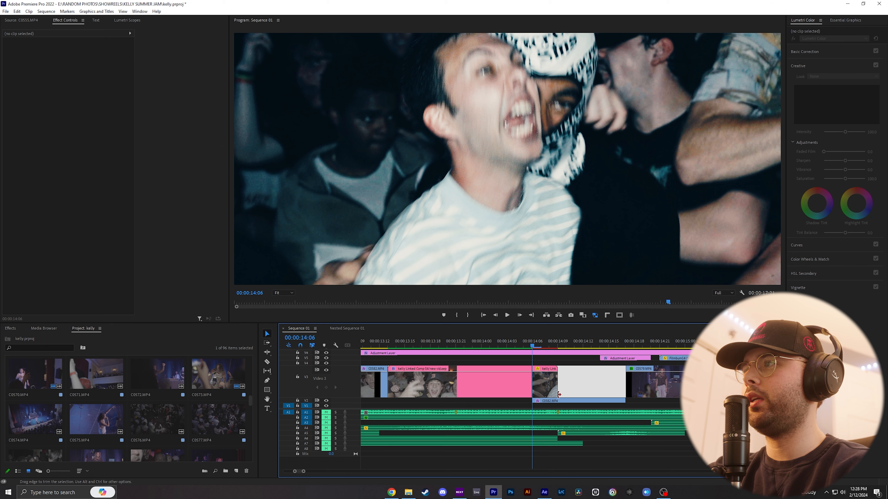
pyautogui.click(546, 401)
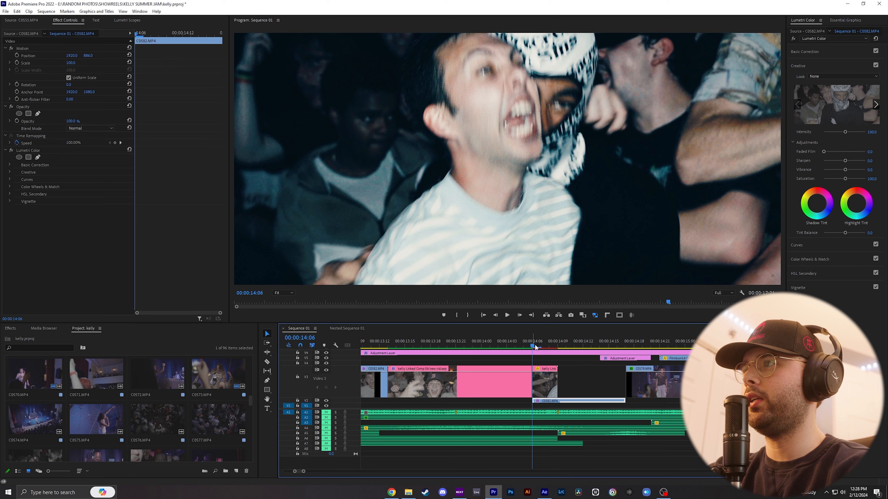
pyautogui.moveTo(534, 346)
pyautogui.mouseDown()
pyautogui.moveTo(560, 348)
pyautogui.moveTo(525, 349)
pyautogui.moveTo(558, 349)
pyautogui.moveTo(534, 349)
pyautogui.mouseUp()
pyautogui.click(543, 380)
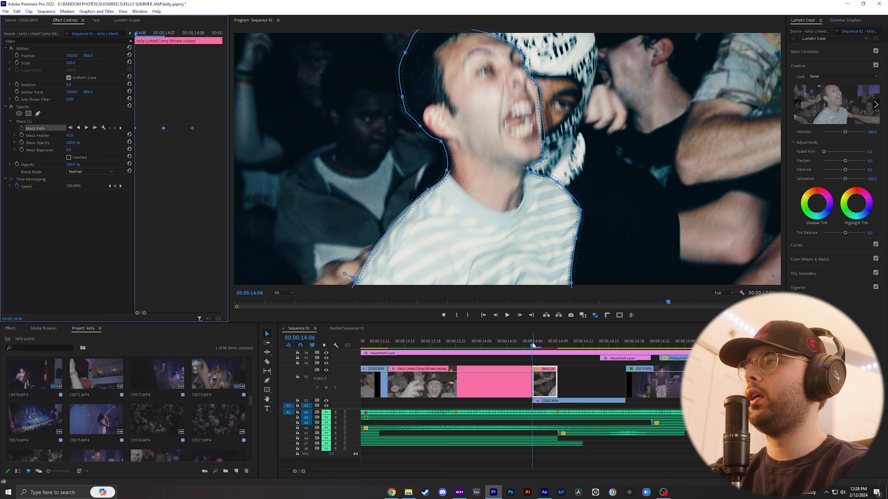
pyautogui.click(543, 347)
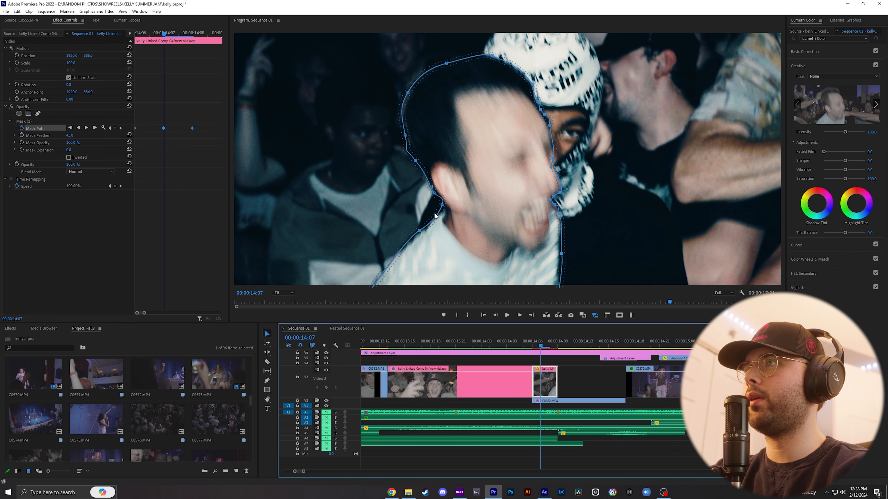
pyautogui.press('Right')
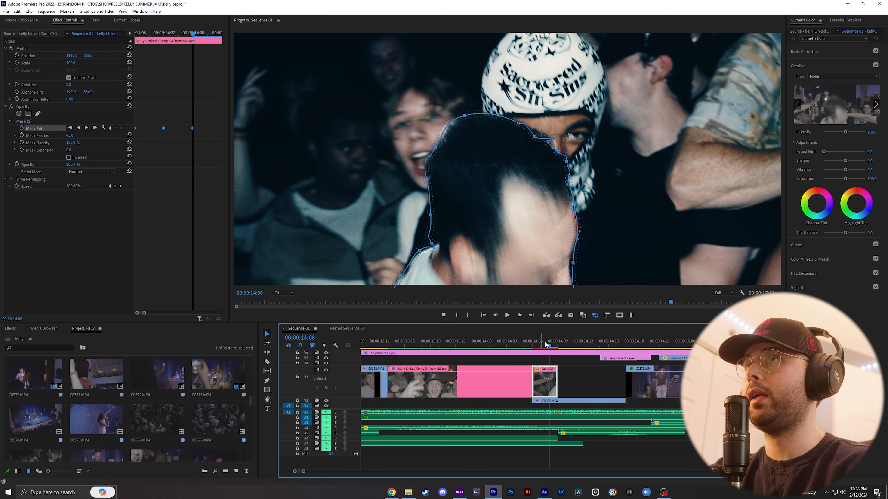
# - Review the transition into the singer's shot and inspect the Filmburn14 overlay around 00:00:15:20
pyautogui.click(534, 348)
pyautogui.moveTo(538, 350); pyautogui.dragTo(676, 350)
pyautogui.click(539, 384)
pyautogui.moveTo(304, 472); pyautogui.dragTo(312, 472)
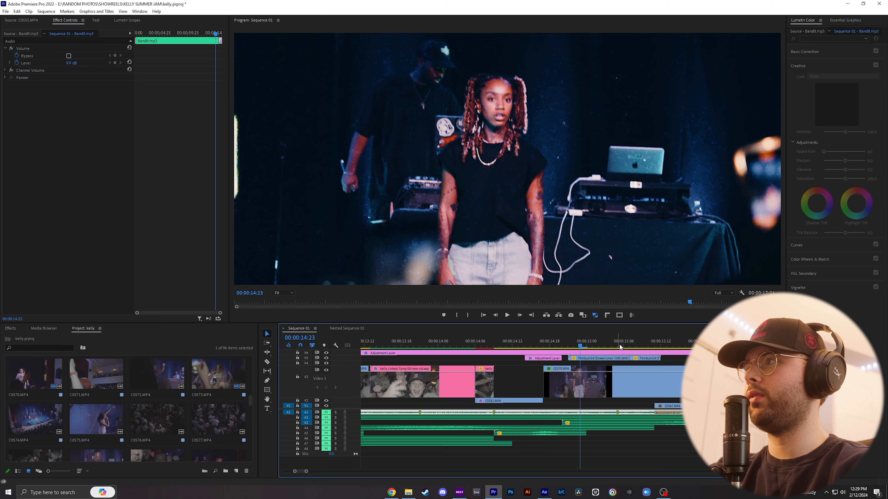
pyautogui.click(579, 345)
pyautogui.moveTo(580, 345)
pyautogui.mouseDown()
pyautogui.moveTo(606, 345)
pyautogui.moveTo(585, 345)
pyautogui.mouseUp()
pyautogui.click(590, 358)
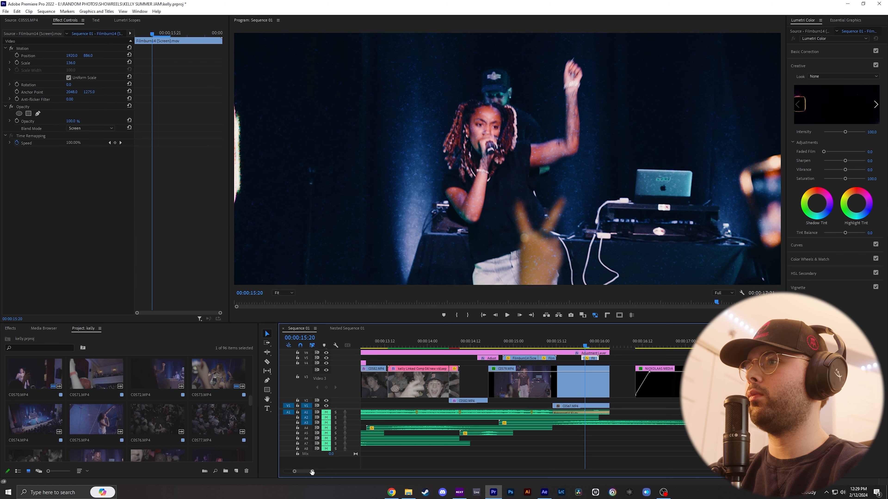
# - Examine the Lumetri Color mask and its expansion keyframes on C0579.MP4 between 00:00:15:19 and 00:00:15:22
pyautogui.press('=')
pyautogui.moveTo(551, 347); pyautogui.dragTo(572, 349)
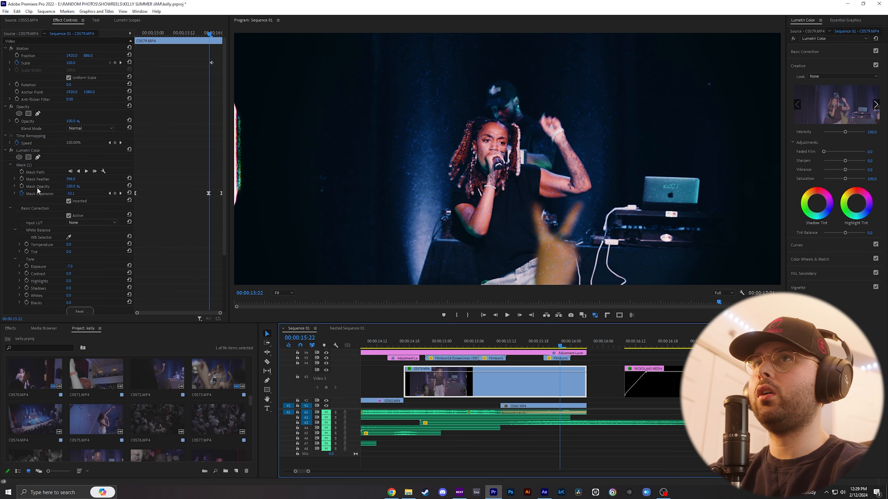
pyautogui.click(35, 172)
pyautogui.moveTo(561, 343); pyautogui.dragTo(543, 344)
# - Replace the Lumetri Color effect on C0579.MP4 with a fresh Lumetri Color effect at 00:00:15:19
pyautogui.click(11, 328)
pyautogui.click(42, 338)
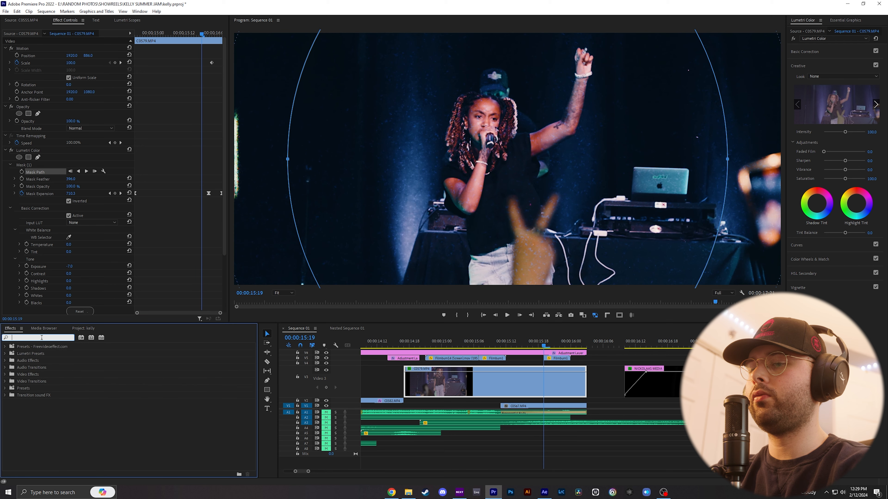
pyautogui.moveTo(547, 346)
pyautogui.mouseDown()
pyautogui.moveTo(578, 348)
pyautogui.moveTo(544, 346)
pyautogui.mouseUp()
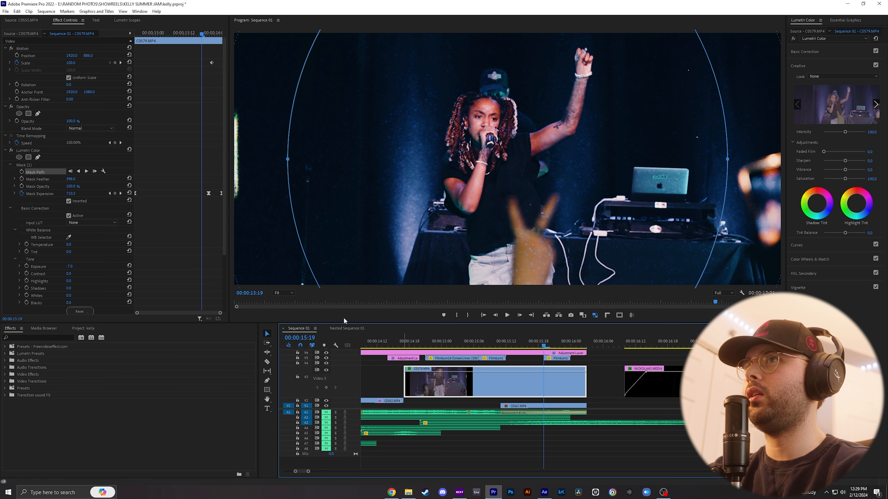
pyautogui.click(37, 338)
pyautogui.write('lumetri color')
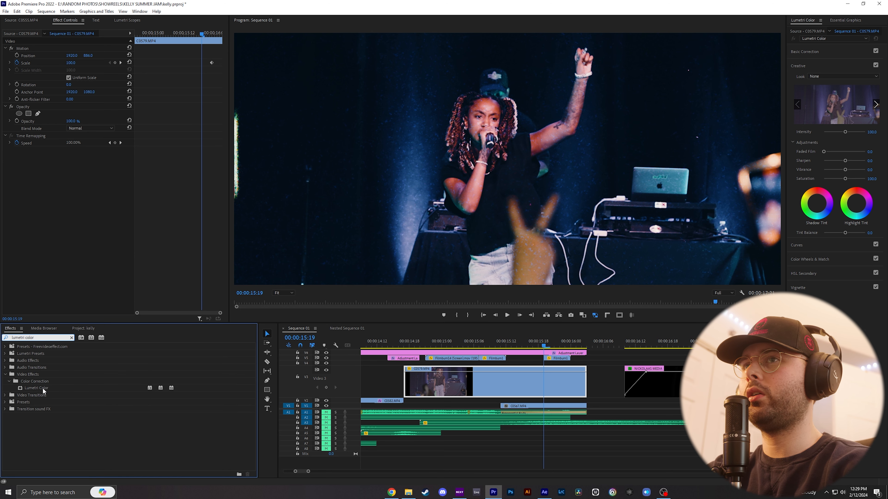
pyautogui.moveTo(36, 387); pyautogui.dragTo(157, 187)
# - Add an elliptical mask to C0579.MP4's Lumetri Color and, with the monitor at 25%, enlarge it beyond the frame's upper and lower edges
pyautogui.click(20, 158)
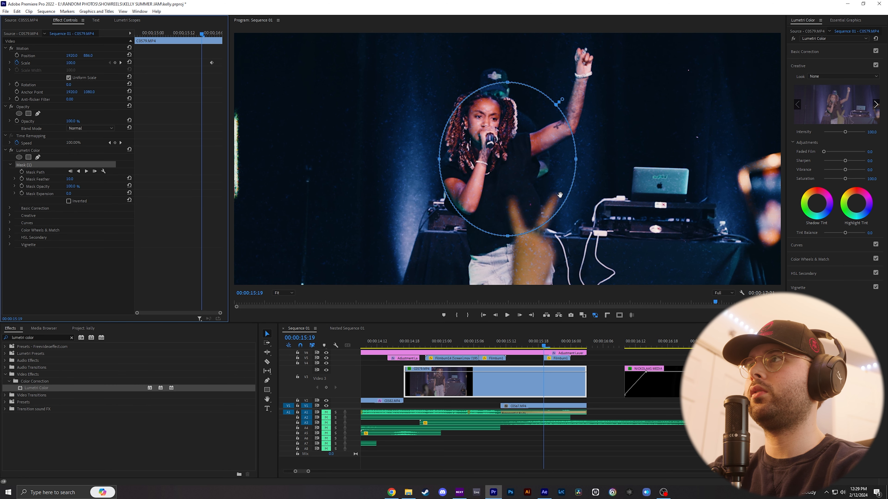
pyautogui.click(292, 295)
pyautogui.click(281, 315)
pyautogui.moveTo(550, 159); pyautogui.dragTo(647, 167)
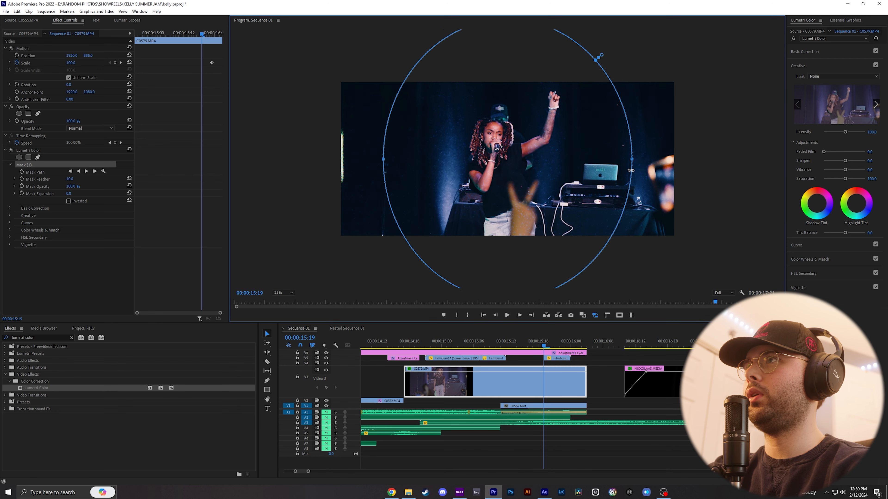
# - Set the Lumetri Color mask's feather to about 938 and the exposure to -7.0, then invert the mask
pyautogui.moveTo(70, 179); pyautogui.dragTo(138, 178)
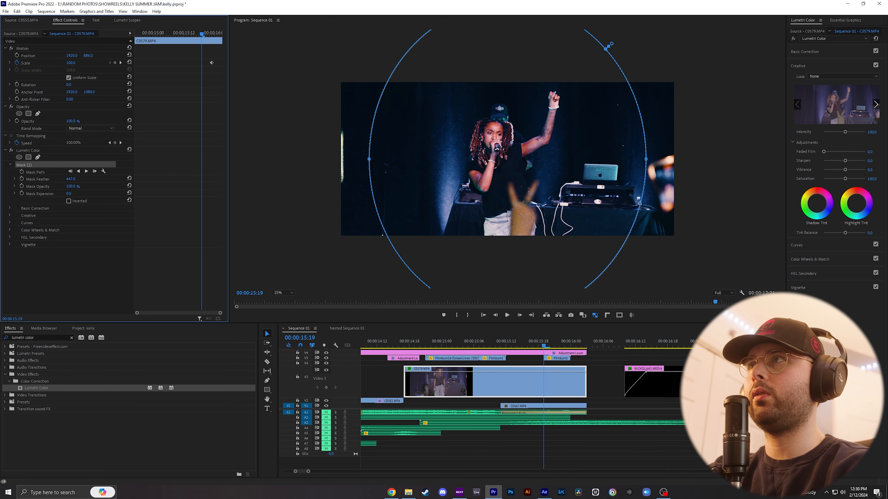
pyautogui.click(10, 208)
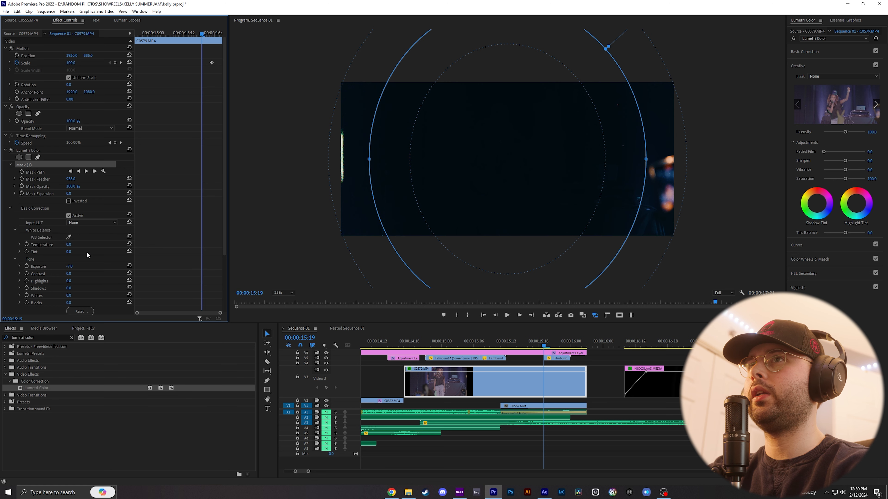
pyautogui.click(69, 201)
# - Keyframe Mask Expansion with the mask expanded at 00:00:15:19 and contracted to about -1698 at 00:00:16:02
pyautogui.moveTo(69, 193); pyautogui.dragTo(115, 194)
pyautogui.click(22, 193)
pyautogui.moveTo(206, 41); pyautogui.dragTo(220, 38)
pyautogui.moveTo(70, 194); pyautogui.dragTo(7, 193)
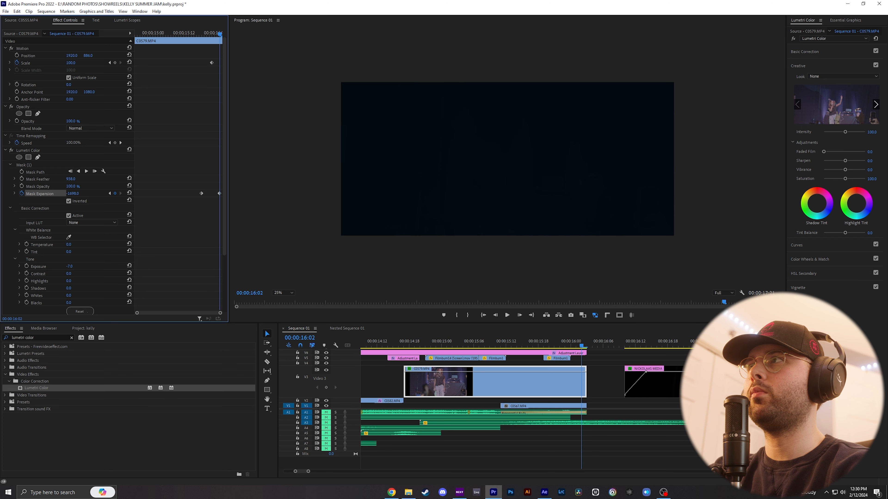
pyautogui.click(544, 346)
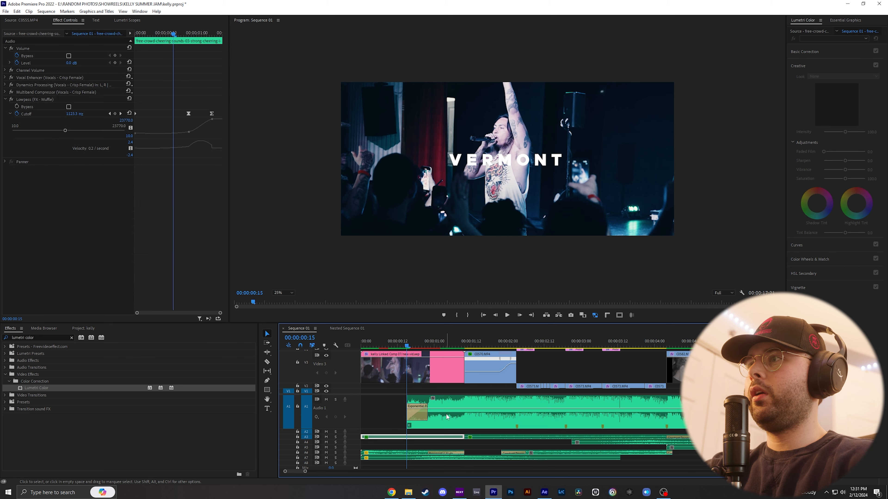
# - Select the Bandit.mp3 music track, play the opening from 00:00:00:15 and examine the cut at 00:00:02:03
pyautogui.click(446, 416)
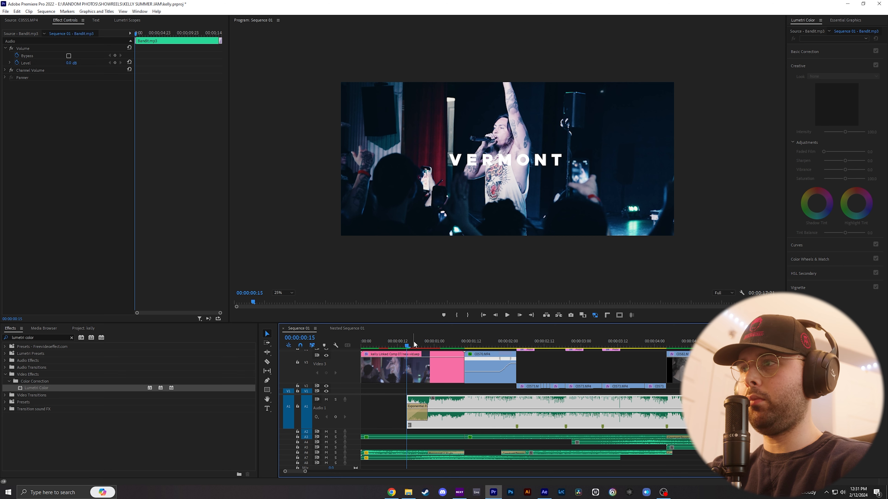
pyautogui.press('space')
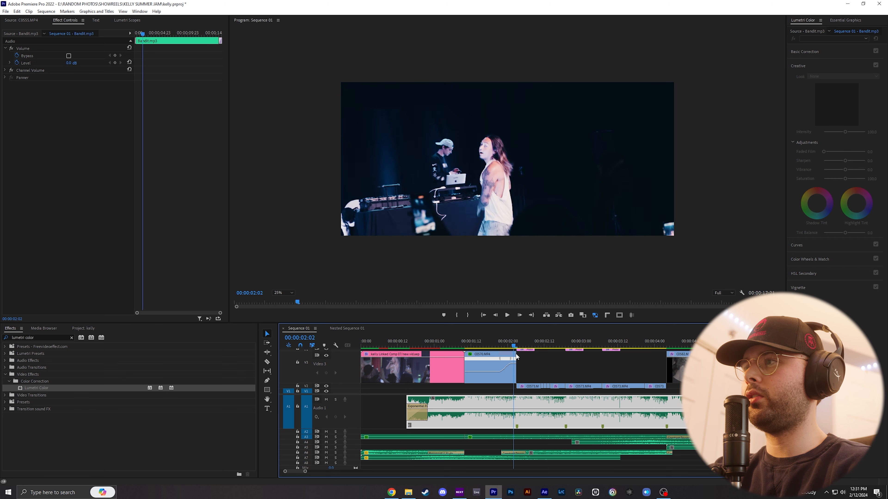
pyautogui.moveTo(531, 344)
pyautogui.mouseDown()
pyautogui.moveTo(573, 346)
pyautogui.moveTo(517, 346)
pyautogui.mouseUp()
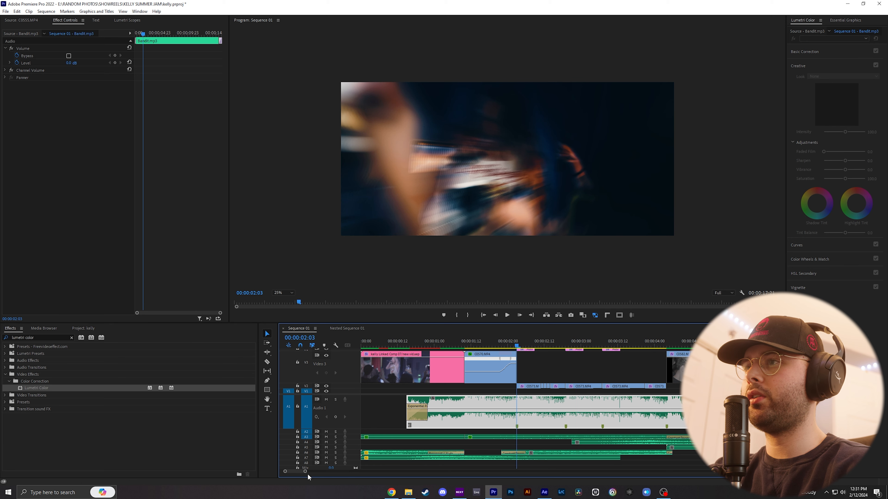
pyautogui.moveTo(305, 472); pyautogui.dragTo(308, 472)
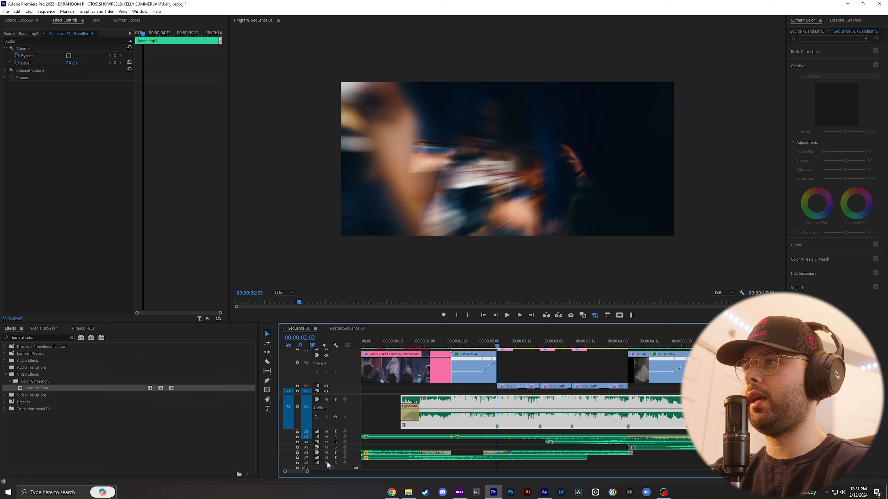